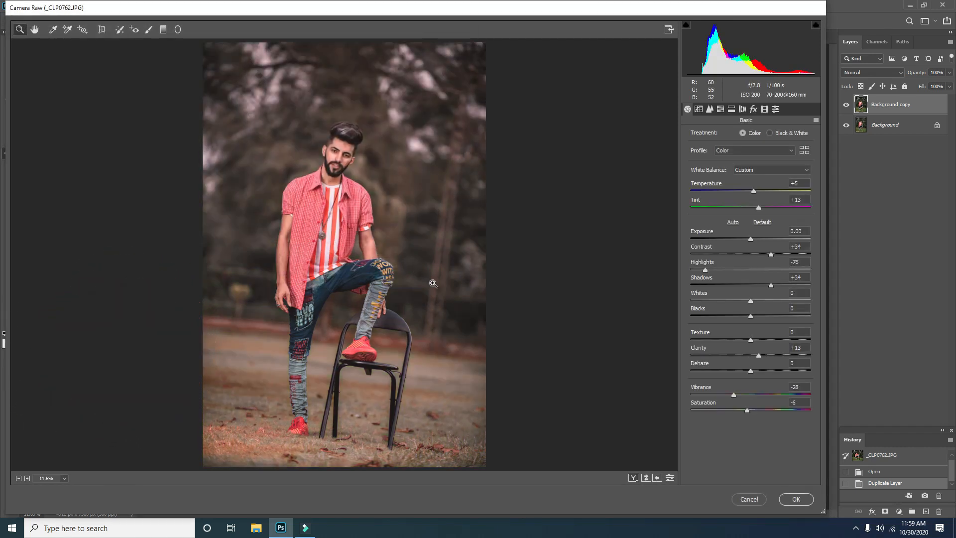
# Apply the Camera Raw adjustments to the Background copy layer and inspect the face up close.
pyautogui.click(788, 501)
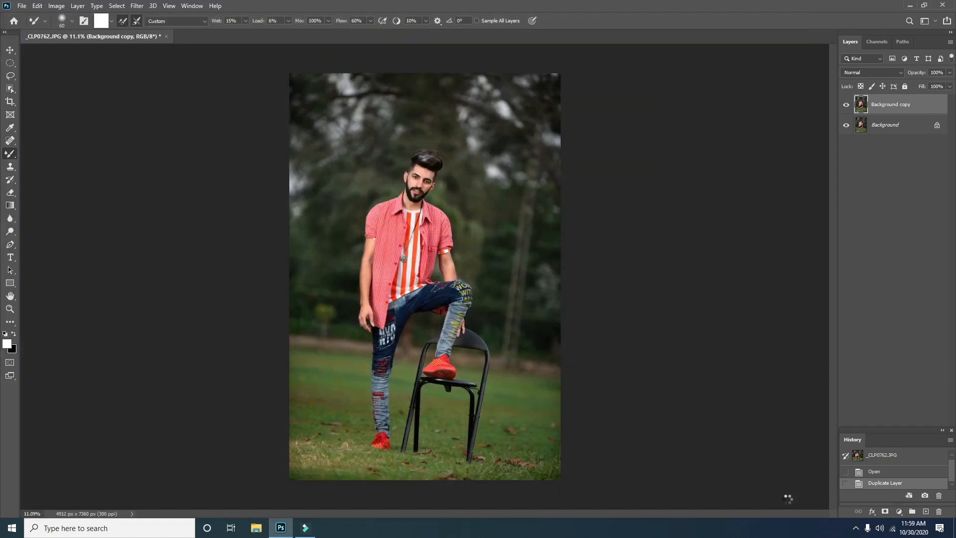
pyautogui.scroll(8, 441, 189)
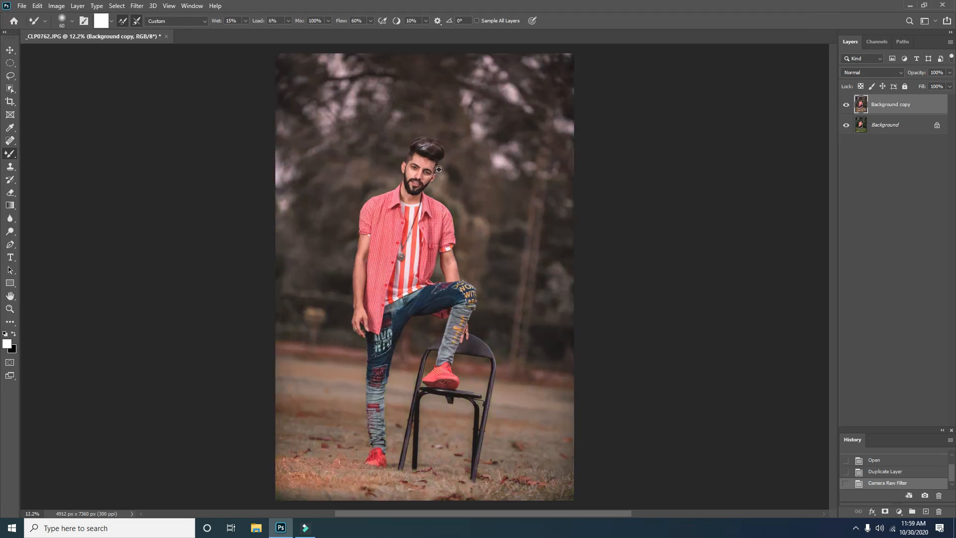
pyautogui.scroll(2, 425, 160)
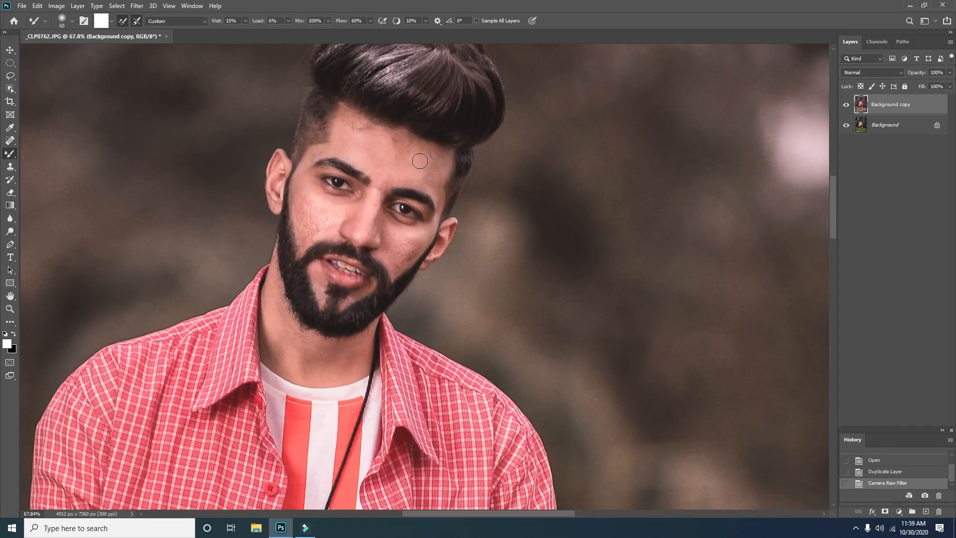
pyautogui.scroll(-6, 419, 161)
pyautogui.scroll(-2, 407, 162)
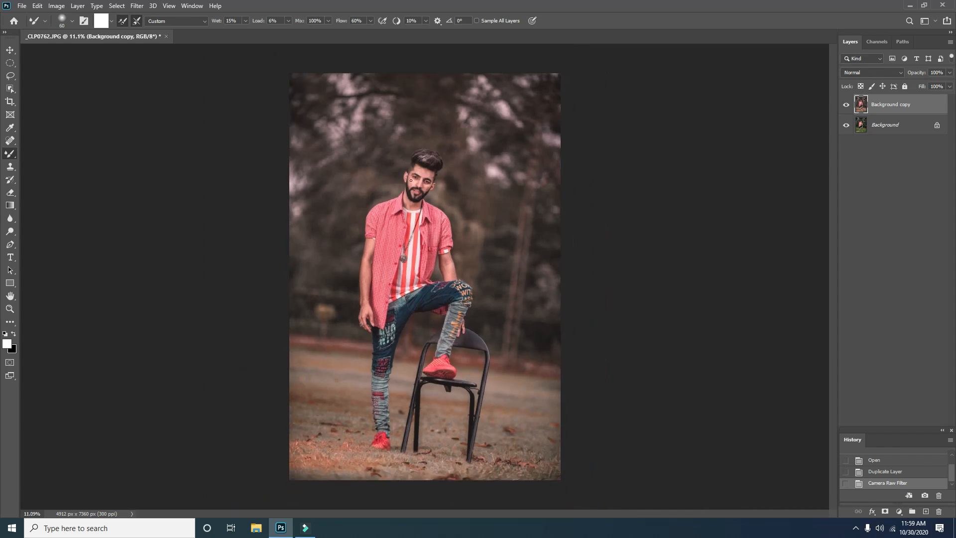
# Remove the dark spots and stray hairs on the forehead with the Spot Healing Brush Tool.
pyautogui.click(8, 141)
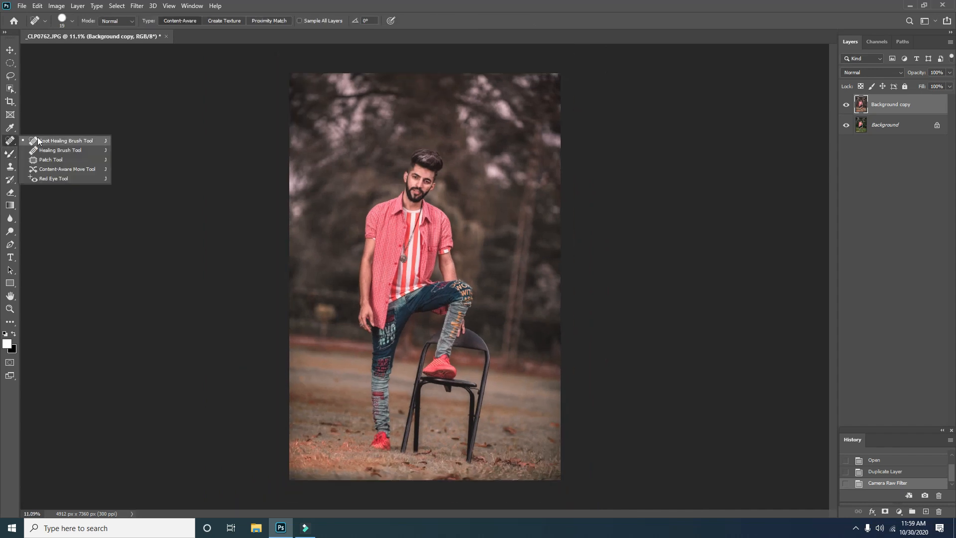
pyautogui.click(39, 141)
pyautogui.scroll(8, 418, 164)
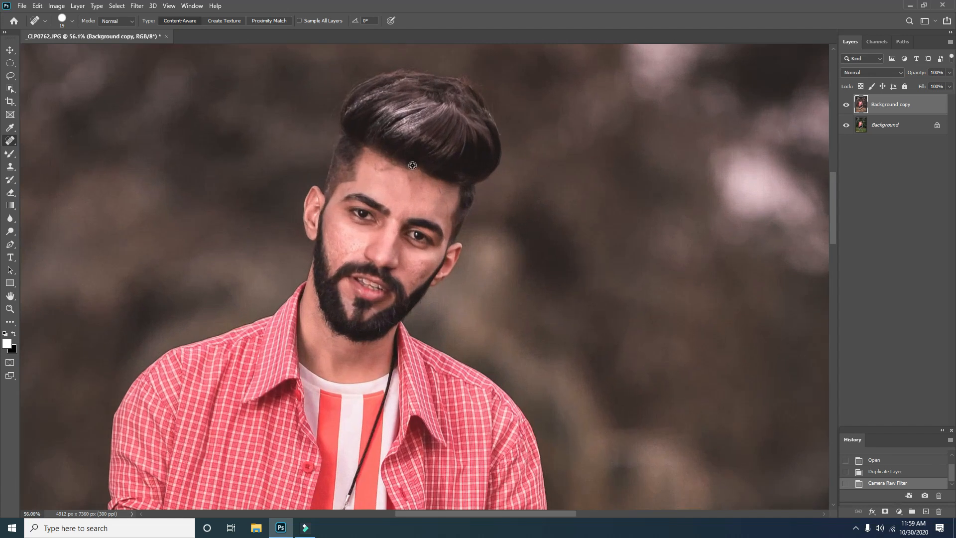
pyautogui.scroll(5, 413, 165)
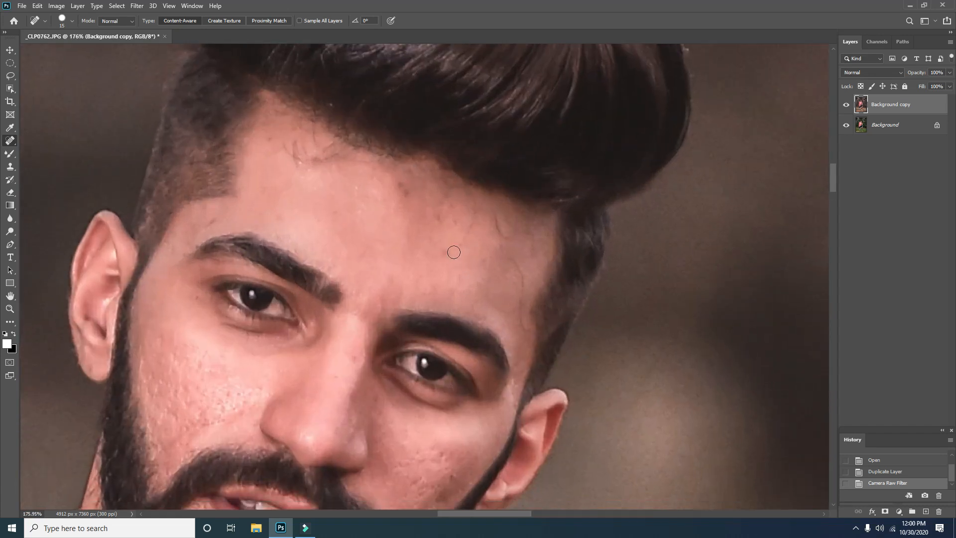
pyautogui.click(460, 220)
pyautogui.click(419, 205)
pyautogui.click(401, 184)
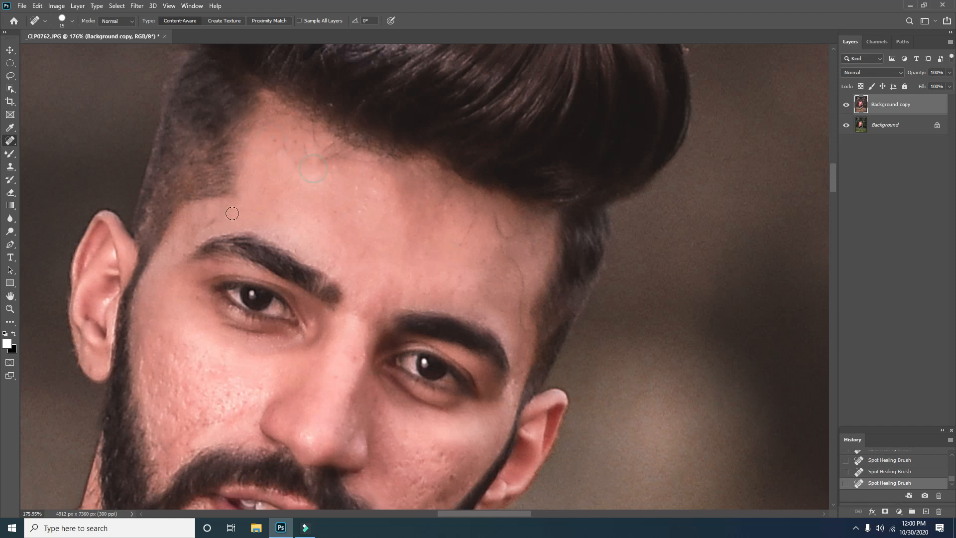
pyautogui.scroll(-3, 191, 238)
pyautogui.moveTo(521, 231); pyautogui.dragTo(507, 164)
# Heal the blemishes on both cheeks and the skin under the eye on the image's left side.
pyautogui.scroll(-1, 414, 210)
pyautogui.click(441, 393)
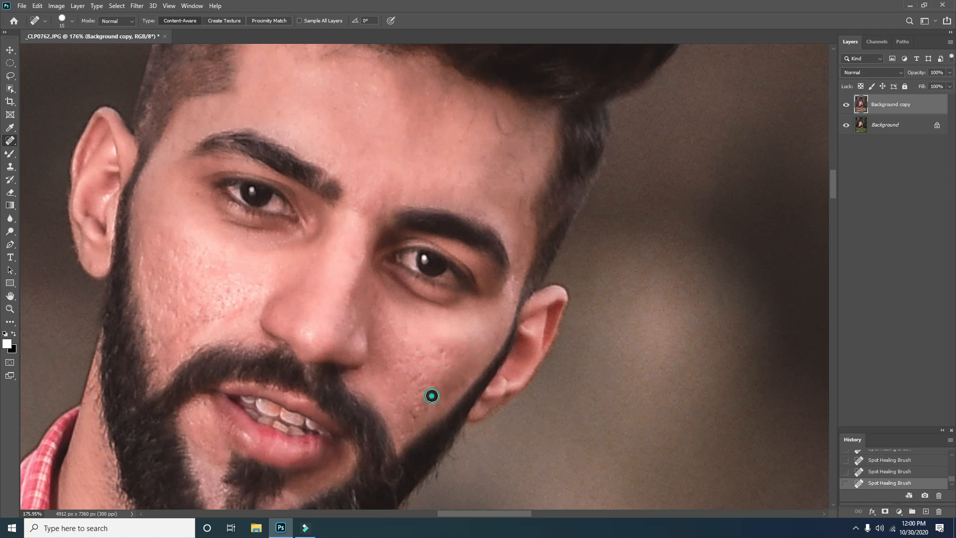
pyautogui.scroll(-1, 385, 340)
pyautogui.scroll(4, 352, 296)
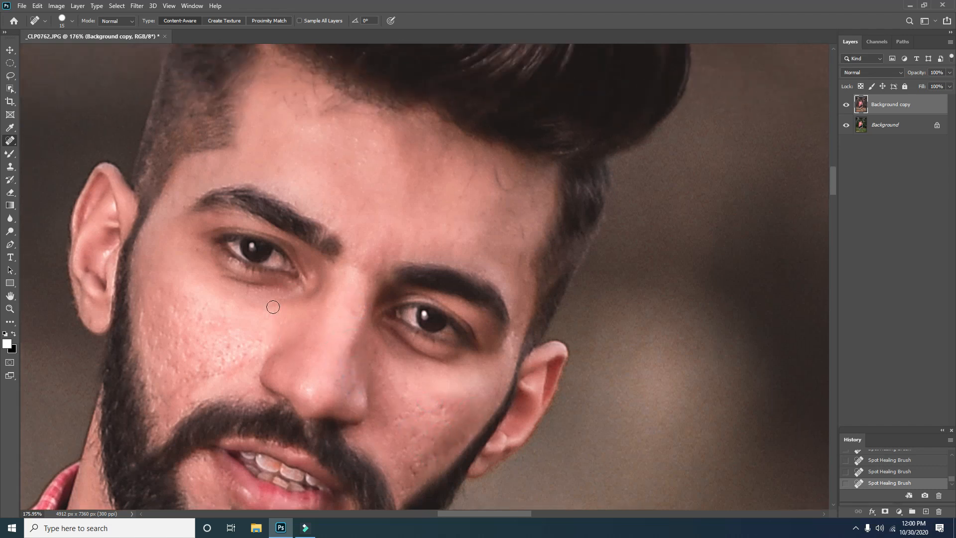
pyautogui.click(205, 381)
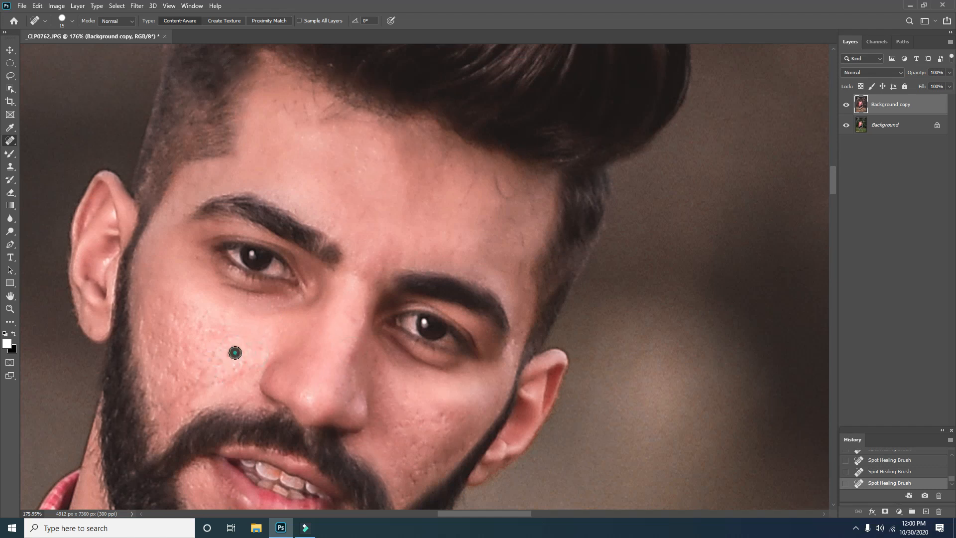
pyautogui.click(188, 302)
pyautogui.click(248, 285)
pyautogui.moveTo(278, 292); pyautogui.dragTo(214, 258)
pyautogui.moveTo(237, 289); pyautogui.dragTo(283, 289)
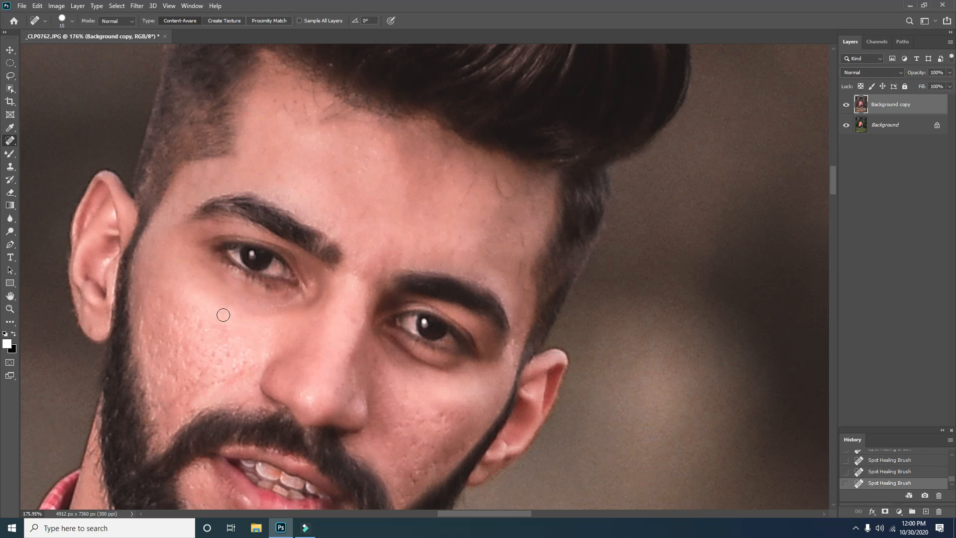
# Heal the remaining spots on the cheek below the eye on the image's right side and check the whole photo.
pyautogui.moveTo(426, 379); pyautogui.dragTo(385, 348)
pyautogui.moveTo(429, 374); pyautogui.dragTo(376, 341)
pyautogui.scroll(-3, 370, 383)
pyautogui.scroll(-4, 370, 384)
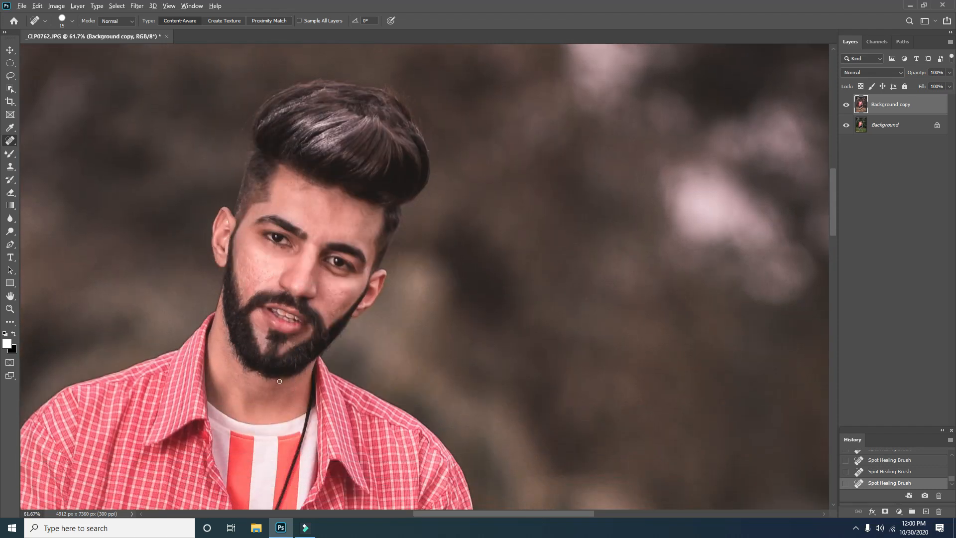
pyautogui.scroll(2, 290, 361)
pyautogui.scroll(2, 281, 336)
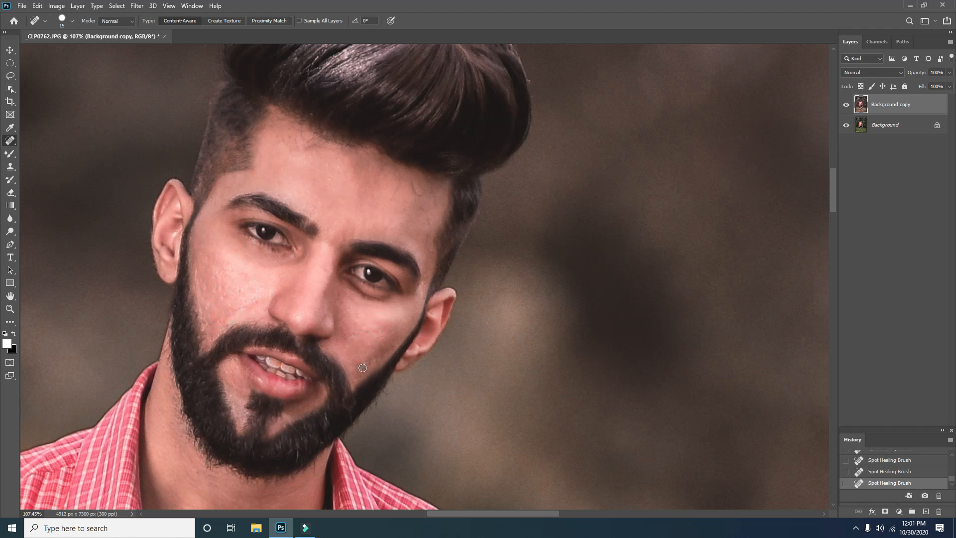
pyautogui.scroll(-6, 375, 330)
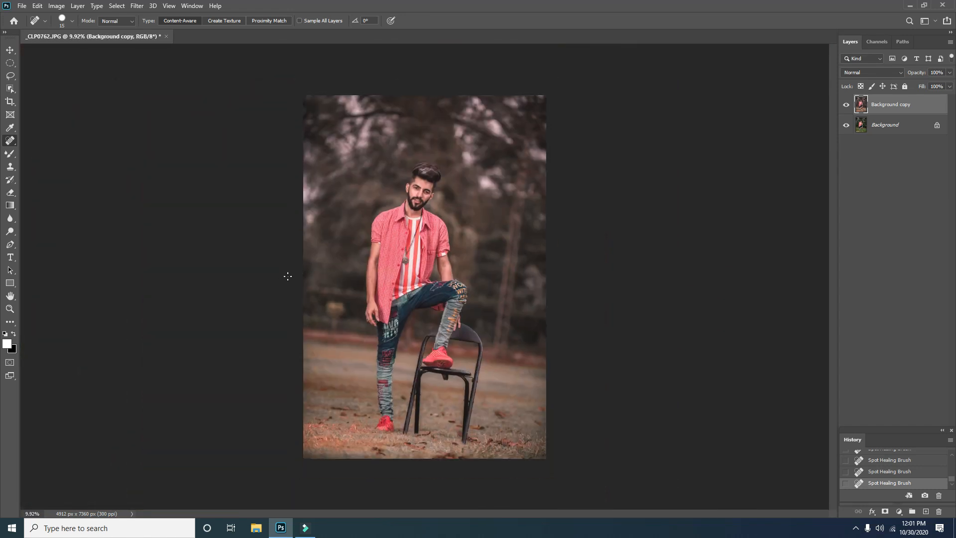
# Add a Selective Color adjustment layer and load the Maruf Photography preset from the Desktop into it.
pyautogui.click(901, 512)
pyautogui.click(904, 514)
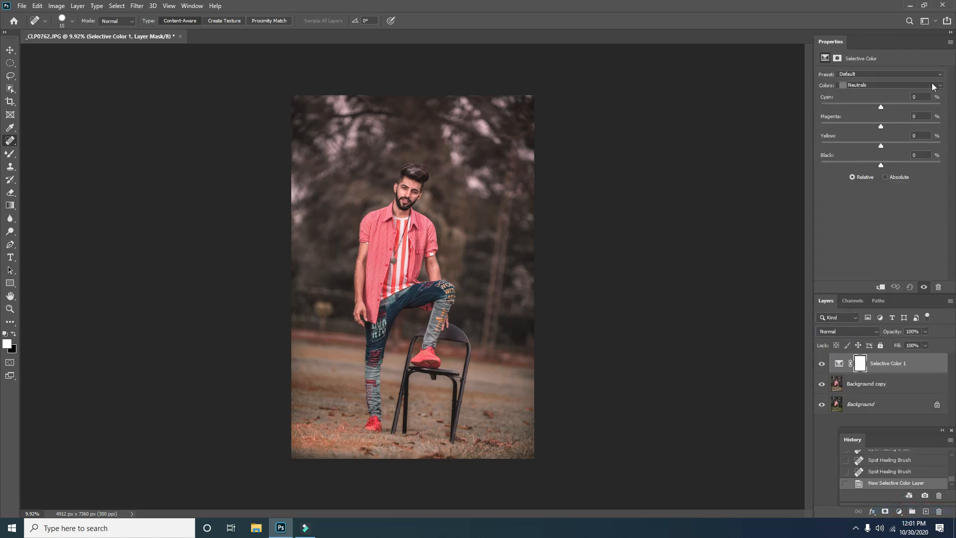
pyautogui.click(950, 43)
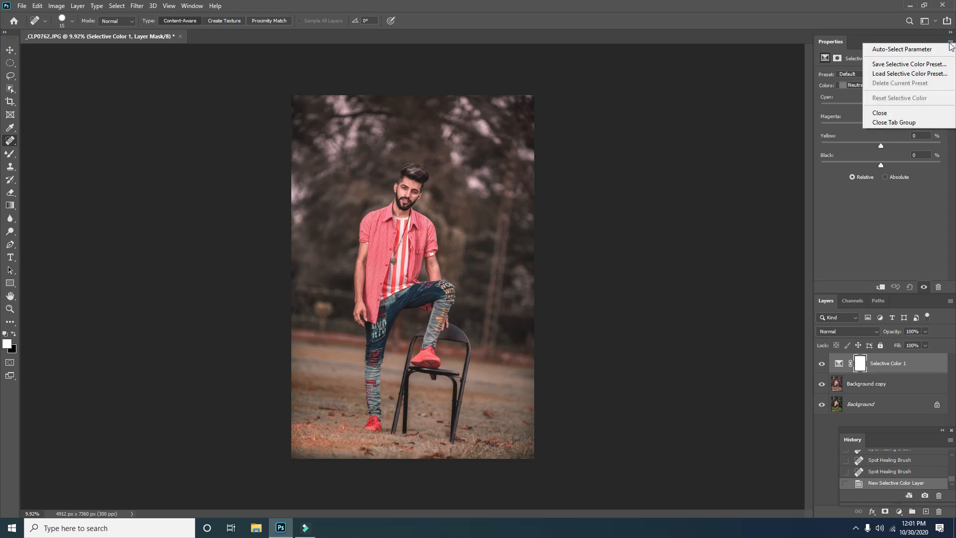
pyautogui.click(929, 75)
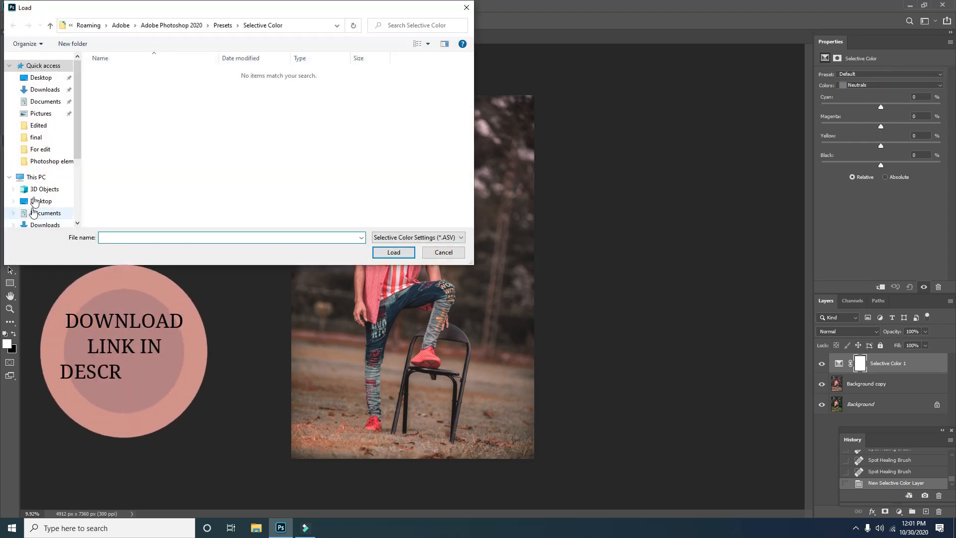
pyautogui.click(39, 77)
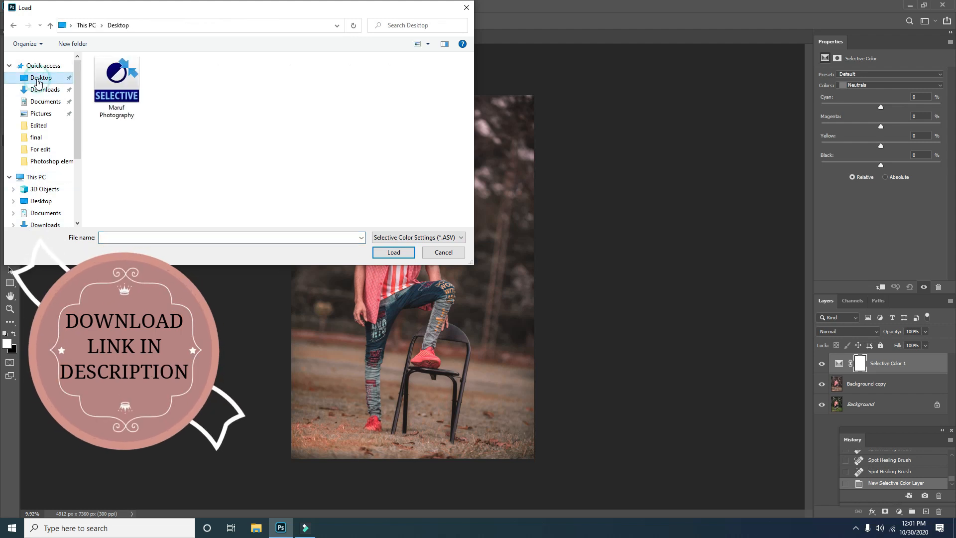
pyautogui.click(99, 89)
pyautogui.click(393, 252)
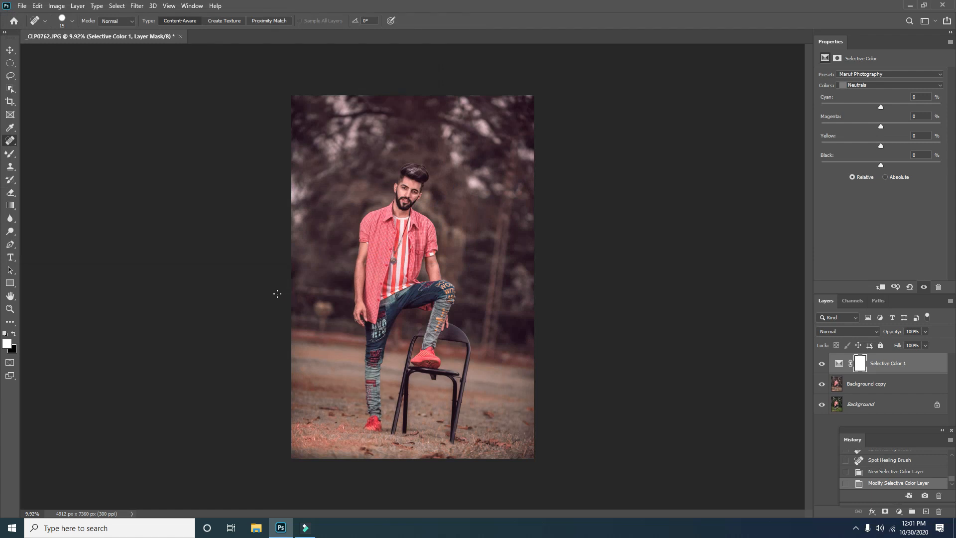
# Close the adjustment's properties and toggle the Selective Color layer's visibility to compare the photo before and after.
pyautogui.click(950, 42)
pyautogui.click(900, 112)
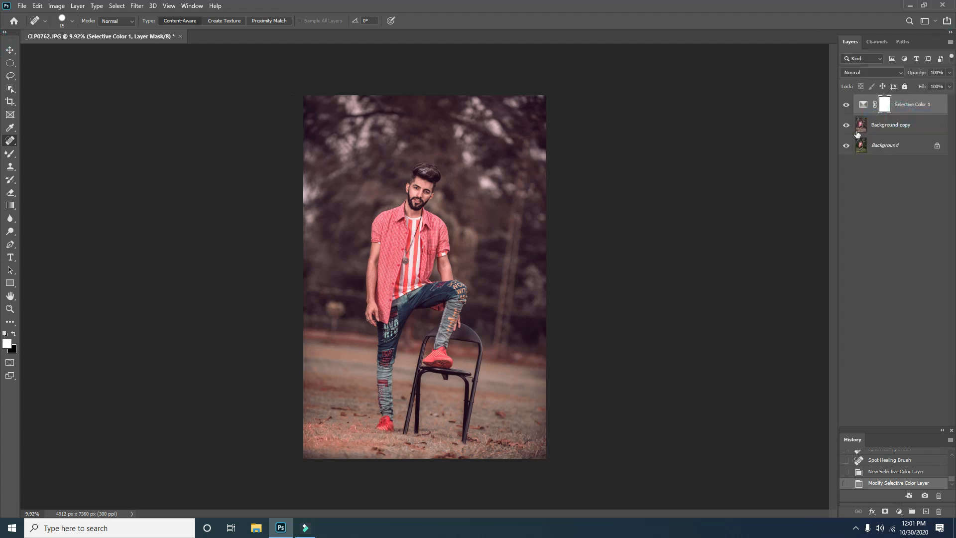
pyautogui.click(846, 105)
pyautogui.click(846, 105)
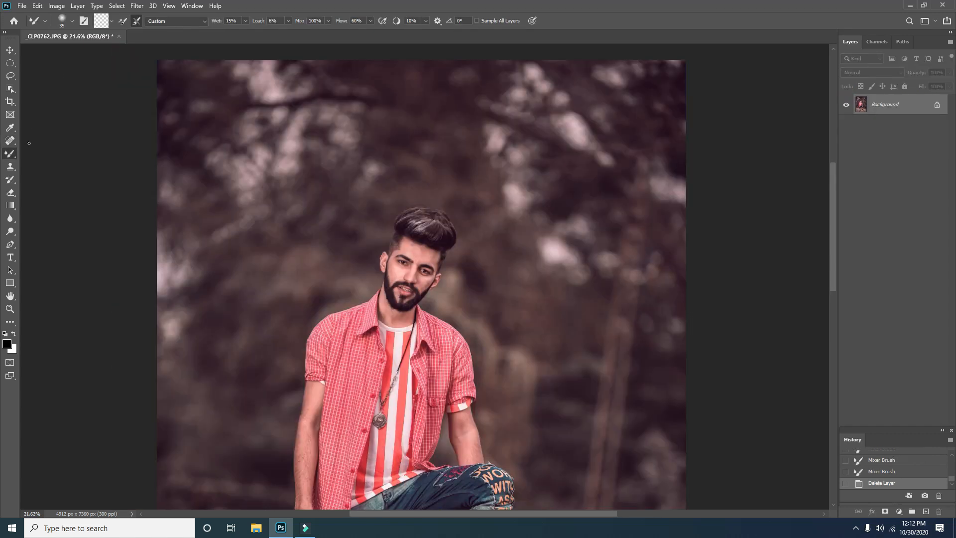
# Choose the Mixer Brush Tool for retouching the face and duplicate the Background layer.
pyautogui.rightClick(10, 156)
pyautogui.click(41, 181)
pyautogui.hotkey('ctrl', '0')
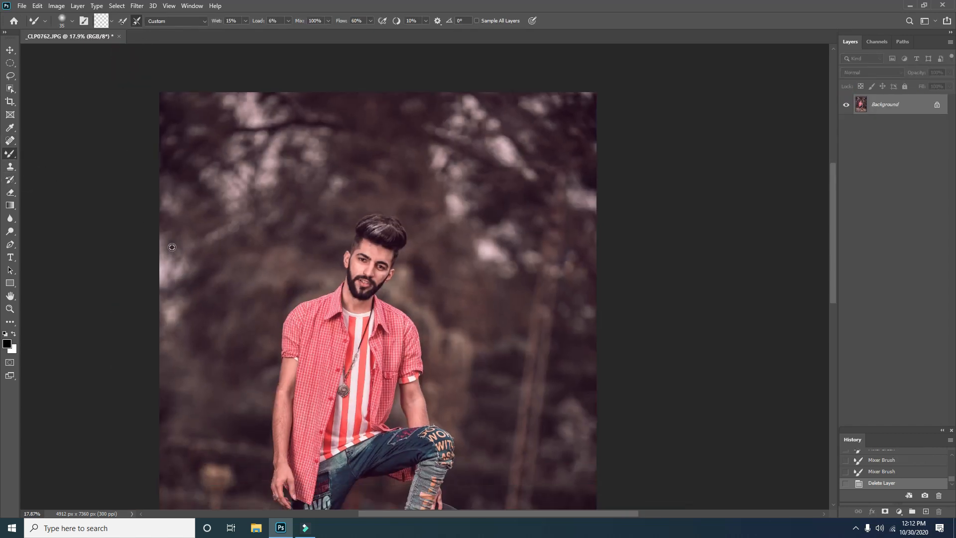
pyautogui.scroll(10, 428, 170)
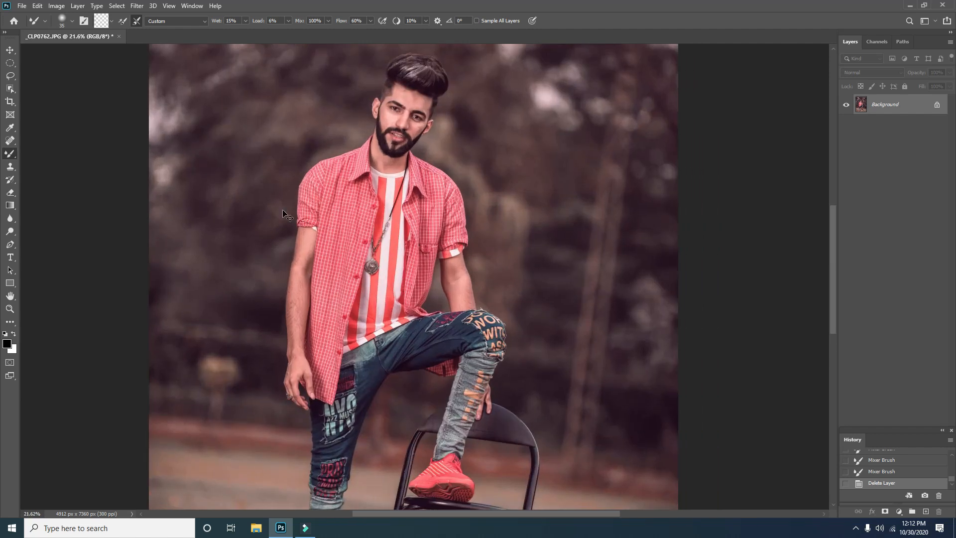
pyautogui.scroll(5, 433, 183)
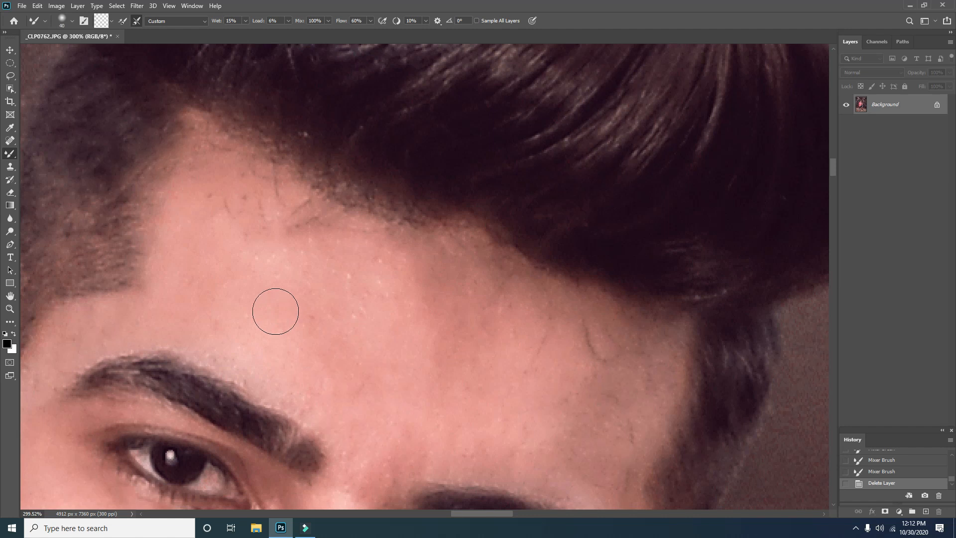
pyautogui.click(267, 306)
pyautogui.hotkey('ctrl', 'j')
# Smooth the forehead skin between the hairline and the eyebrows with Mixer Brush strokes on the duplicated layer.
pyautogui.moveTo(220, 180)
pyautogui.mouseDown()
pyautogui.moveTo(217, 227)
pyautogui.moveTo(260, 235)
pyautogui.mouseUp()
pyautogui.scroll(-1, 254, 268)
pyautogui.moveTo(193, 192)
pyautogui.mouseDown()
pyautogui.moveTo(219, 118)
pyautogui.moveTo(208, 227)
pyautogui.moveTo(171, 287)
pyautogui.moveTo(120, 290)
pyautogui.moveTo(206, 297)
pyautogui.moveTo(257, 318)
pyautogui.moveTo(134, 277)
pyautogui.moveTo(266, 334)
pyautogui.moveTo(259, 338)
pyautogui.moveTo(215, 263)
pyautogui.moveTo(224, 247)
pyautogui.moveTo(318, 288)
pyautogui.moveTo(374, 247)
pyautogui.moveTo(190, 150)
pyautogui.mouseUp()
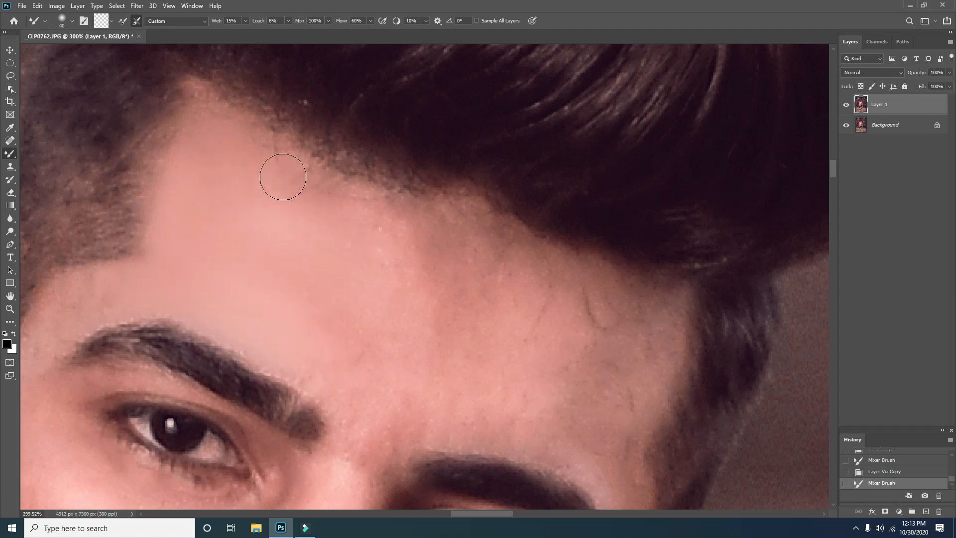
pyautogui.moveTo(416, 222)
pyautogui.mouseDown()
pyautogui.moveTo(320, 214)
pyautogui.moveTo(265, 303)
pyautogui.moveTo(289, 344)
pyautogui.mouseUp()
pyautogui.scroll(-2, 307, 306)
pyautogui.scroll(-2, 307, 306)
pyautogui.moveTo(279, 206)
pyautogui.mouseDown()
pyautogui.moveTo(327, 248)
pyautogui.moveTo(423, 125)
pyautogui.moveTo(448, 159)
pyautogui.mouseUp()
pyautogui.scroll(1, 392, 217)
pyautogui.scroll(3, 391, 218)
pyautogui.moveTo(397, 220); pyautogui.dragTo(497, 251)
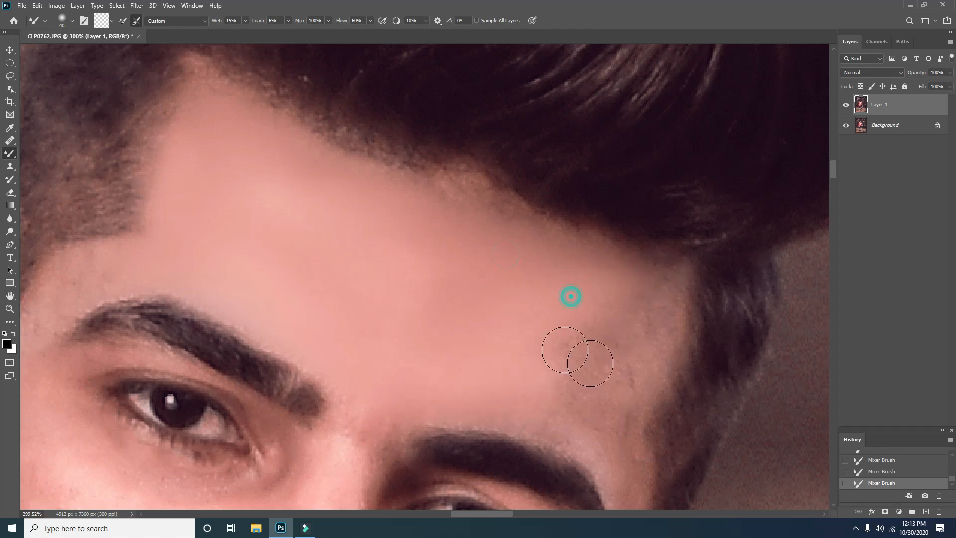
# Blend the skin of the forehead's right side and temple, down to the outer end of the eyebrow, with the Mixer Brush.
pyautogui.scroll(-2, 548, 344)
pyautogui.hscroll(4, 439, 282)
pyautogui.scroll(-2, 432, 281)
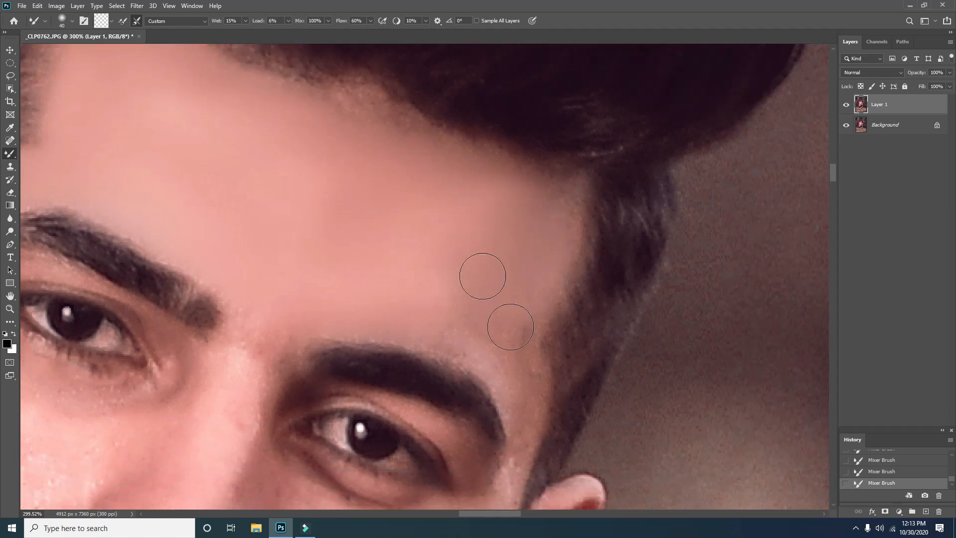
pyautogui.scroll(2, 487, 229)
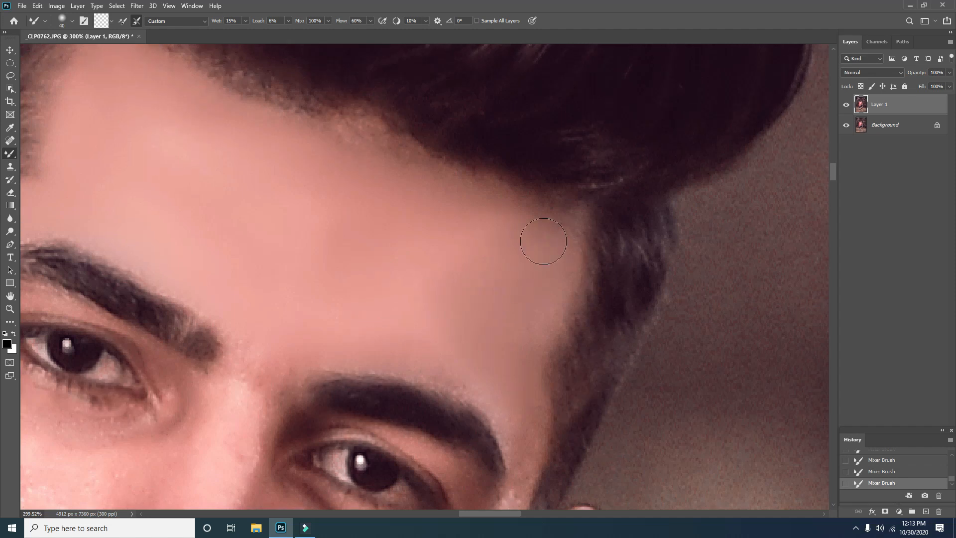
pyautogui.scroll(-4, 495, 289)
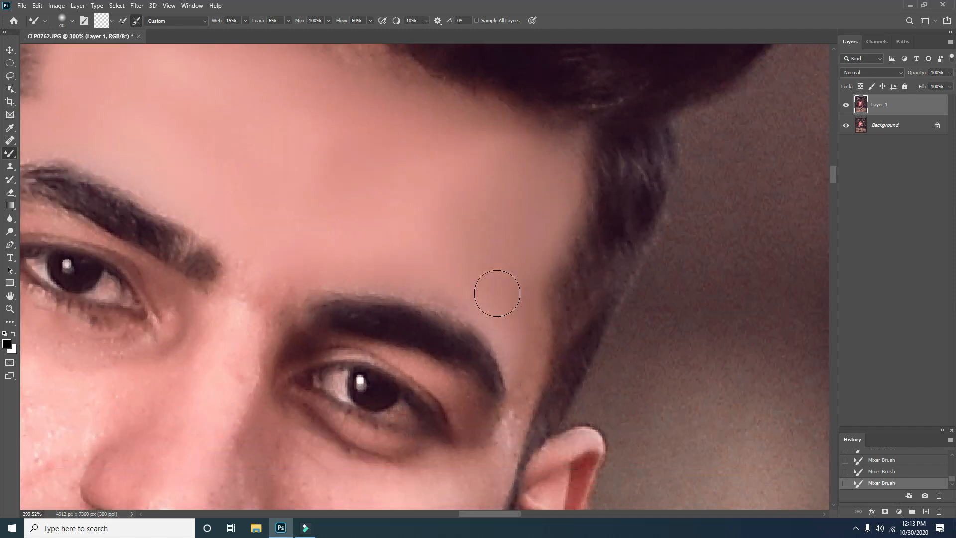
pyautogui.scroll(-2, 370, 260)
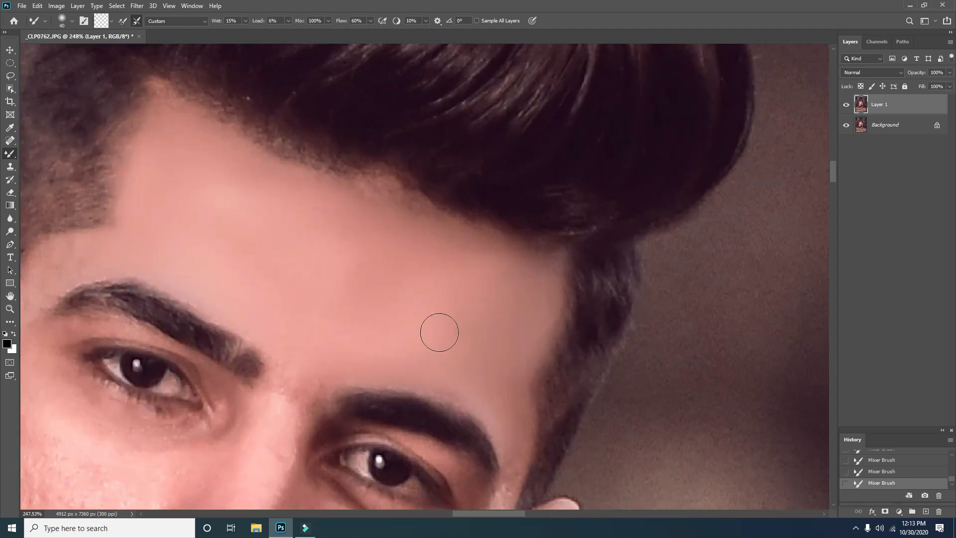
pyautogui.scroll(2, 433, 341)
pyautogui.scroll(-5, 433, 341)
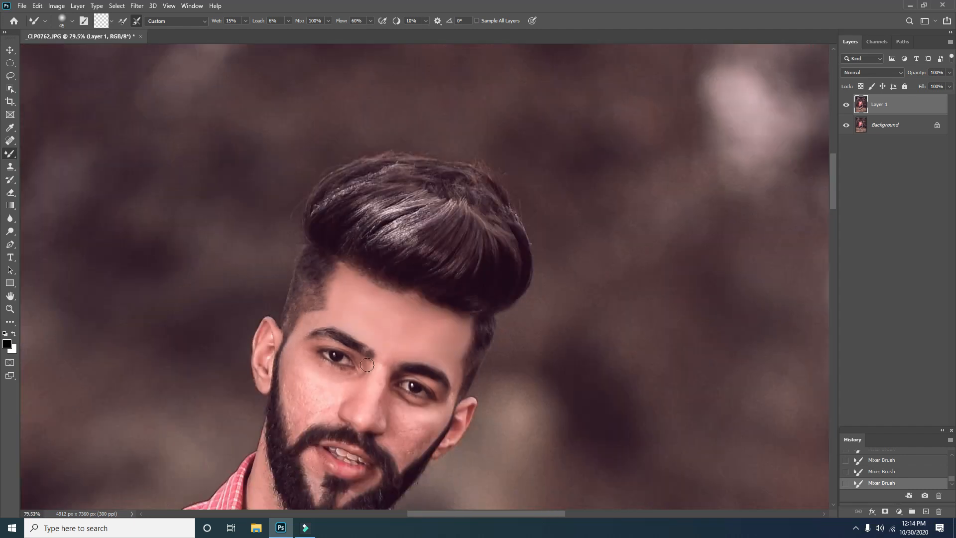
# Select the temple and outer cheek beside the ear, along the hairline, beard and mustache edge, with the Polygonal Lasso.
pyautogui.scroll(5, 287, 208)
pyautogui.scroll(2, 363, 191)
pyautogui.scroll(-2, 324, 218)
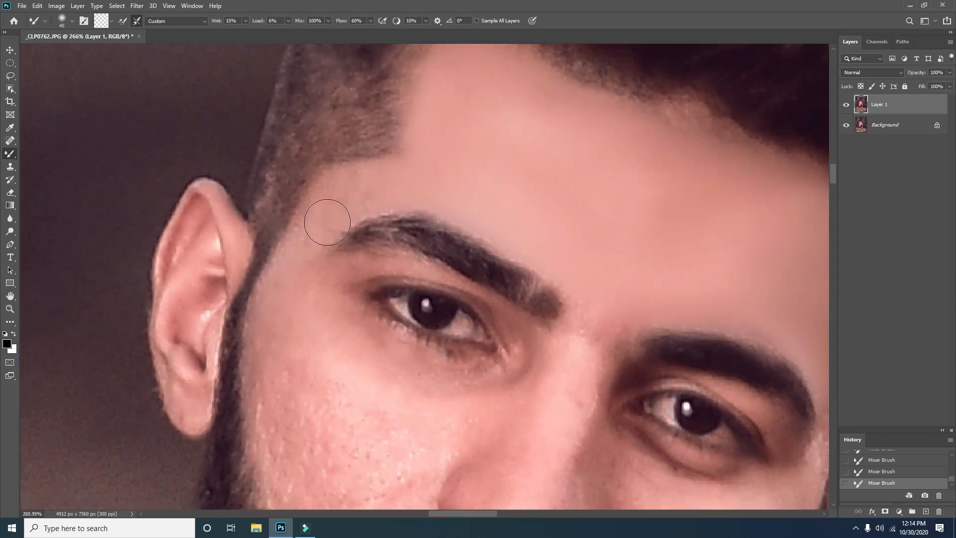
pyautogui.scroll(1, 372, 210)
pyautogui.rightClick(10, 75)
pyautogui.click(47, 81)
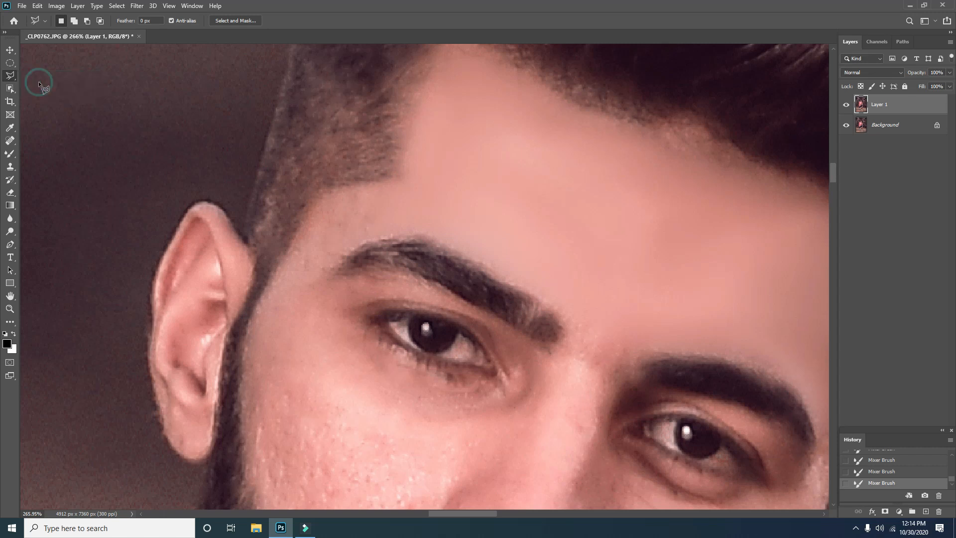
pyautogui.click(399, 177)
pyautogui.click(246, 332)
pyautogui.click(241, 401)
pyautogui.scroll(-4, 275, 372)
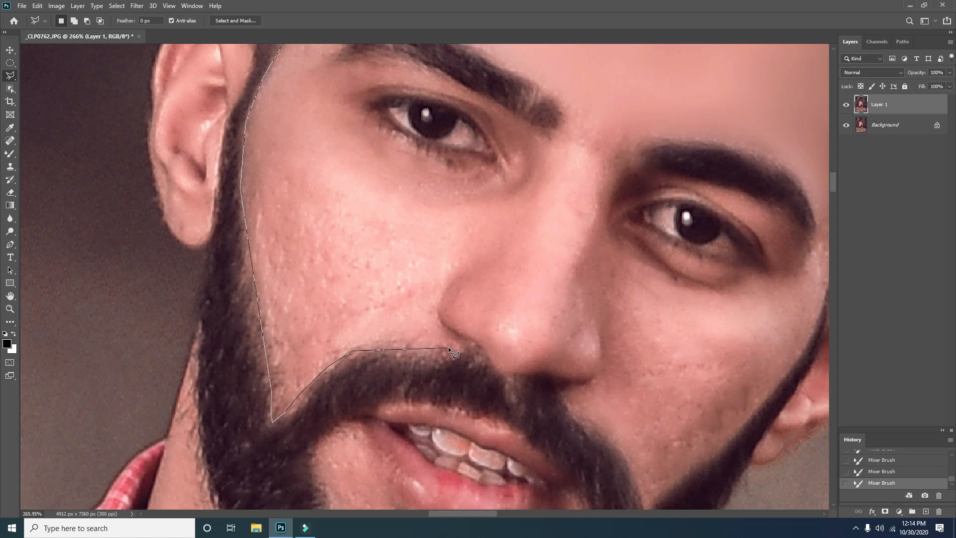
pyautogui.click(372, 247)
pyautogui.scroll(6, 315, 410)
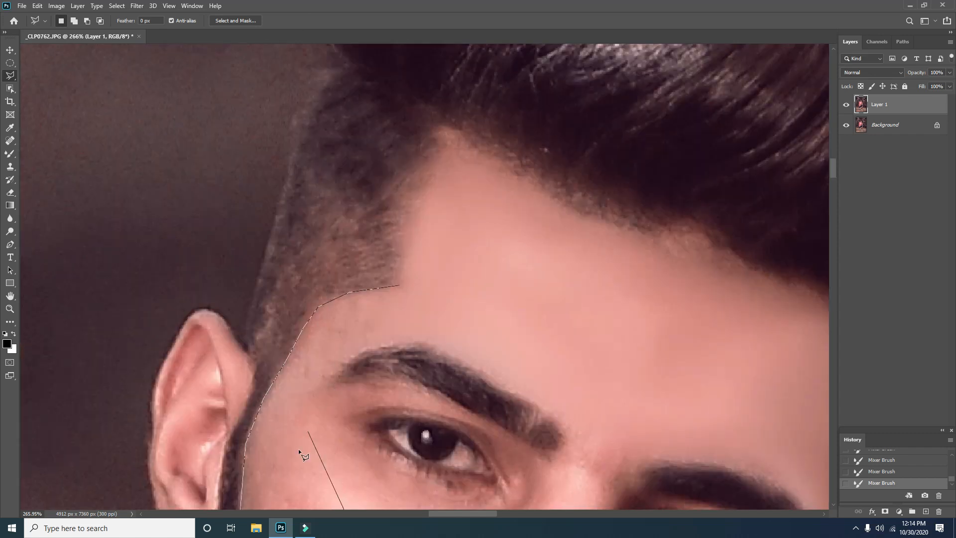
pyautogui.press('Return')
# Blend the temple skin inside the selection, from the hairline down beside the eye, with the Mixer Brush at size 20.
pyautogui.scroll(-5, 285, 306)
pyautogui.press('b')
pyautogui.scroll(5, 314, 210)
pyautogui.press('[')
pyautogui.press('[')
pyautogui.press('[')
pyautogui.press('[')
pyautogui.press('[')
pyautogui.moveTo(324, 218)
pyautogui.mouseDown()
pyautogui.moveTo(348, 188)
pyautogui.moveTo(247, 290)
pyautogui.moveTo(204, 314)
pyautogui.mouseUp()
pyautogui.scroll(-1, 247, 290)
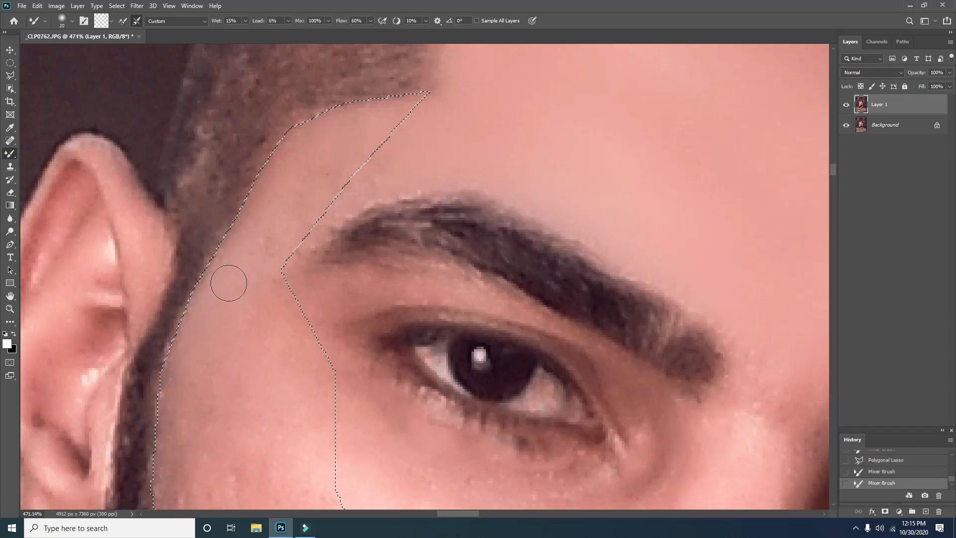
pyautogui.scroll(-2, 199, 314)
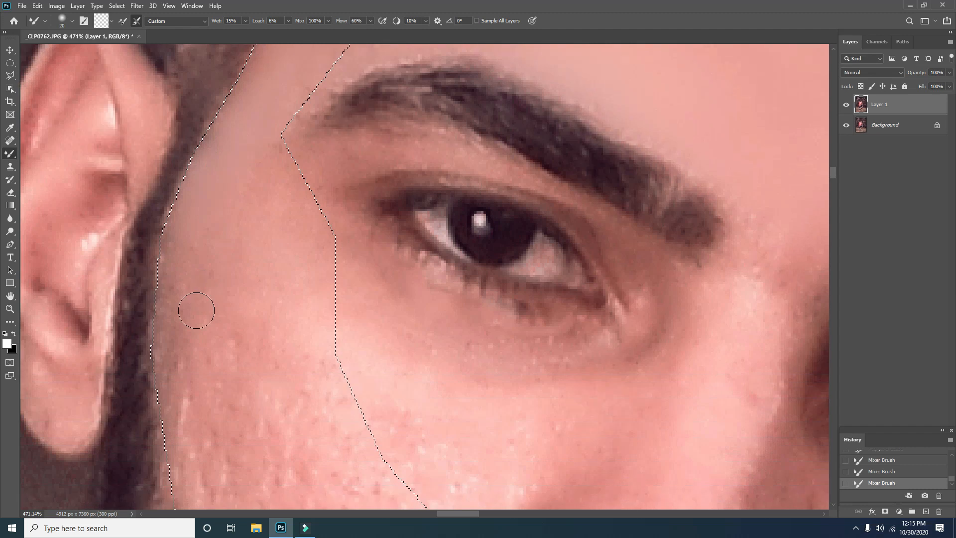
pyautogui.scroll(-1, 197, 284)
# Smooth the selected outer cheek down along the beard and mustache with the Mixer Brush at size 25, and deselect.
pyautogui.press(']')
pyautogui.moveTo(203, 241); pyautogui.dragTo(204, 203)
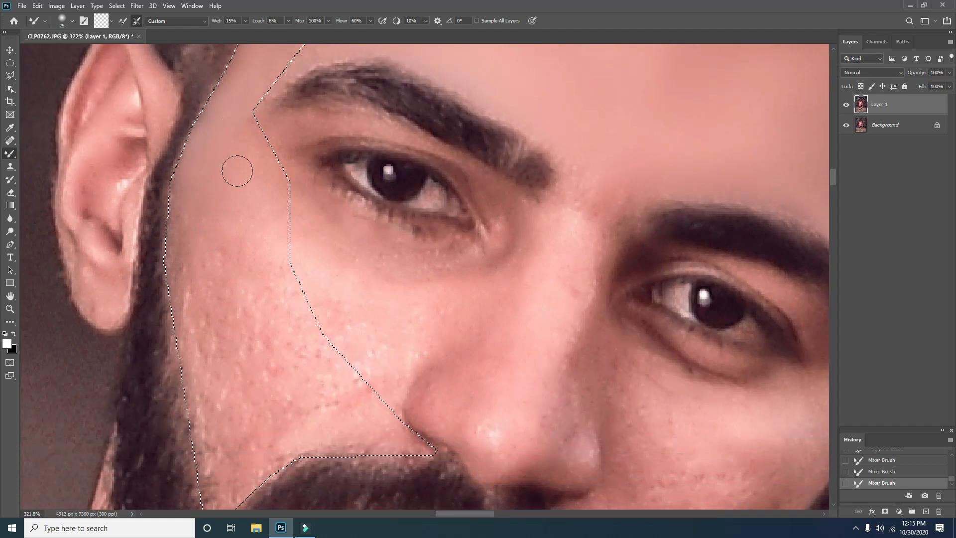
pyautogui.moveTo(186, 299); pyautogui.dragTo(187, 235)
pyautogui.scroll(-1, 189, 239)
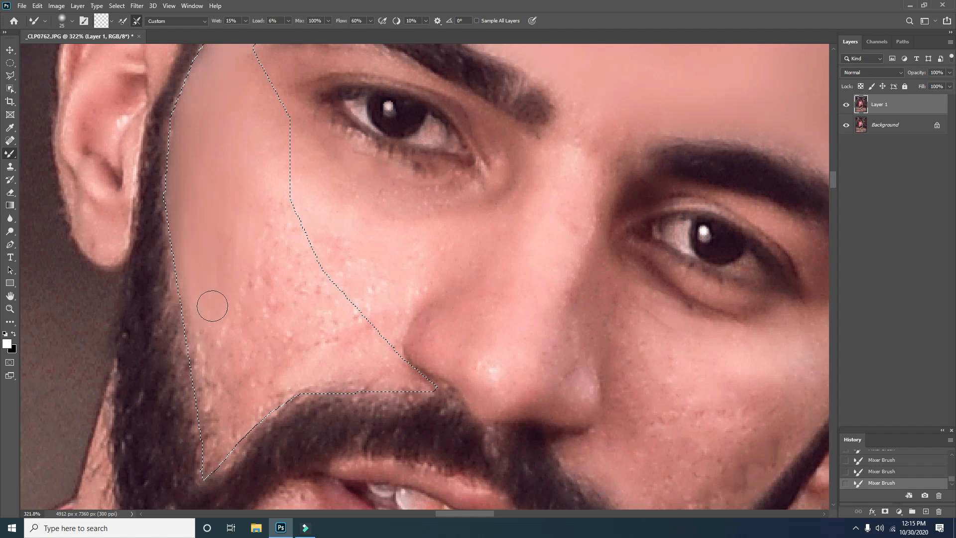
pyautogui.scroll(-1, 187, 244)
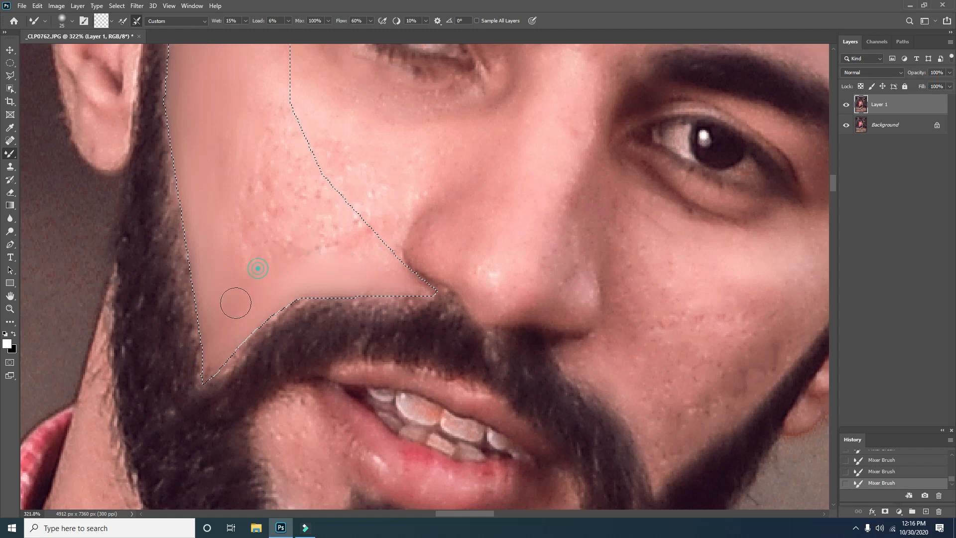
pyautogui.press('l')
pyautogui.hotkey('ctrl', 'd')
# Smooth the rest of this cheek, from under the eye to the side of the nose, enlarging the Mixer Brush to size 45.
pyautogui.press('b')
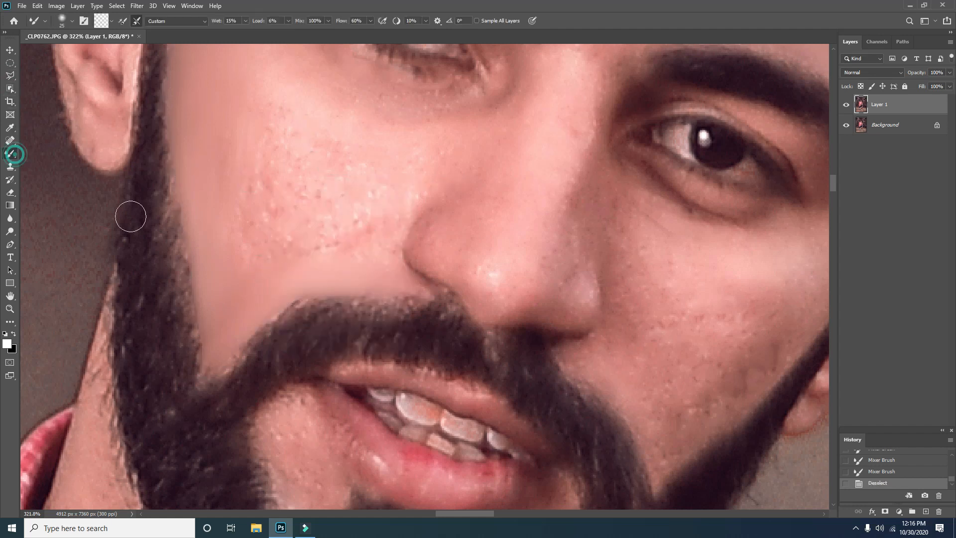
pyautogui.scroll(-3, 309, 261)
pyautogui.scroll(2, 289, 299)
pyautogui.scroll(2, 270, 324)
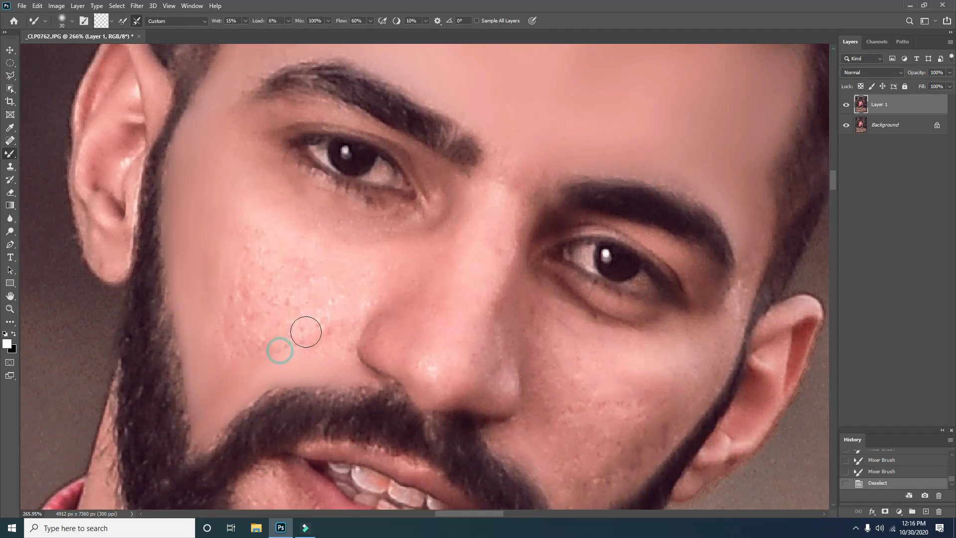
pyautogui.moveTo(337, 345)
pyautogui.mouseDown()
pyautogui.moveTo(322, 301)
pyautogui.moveTo(283, 349)
pyautogui.moveTo(299, 330)
pyautogui.mouseUp()
pyautogui.press(']')
pyautogui.press(']')
pyautogui.press(']')
pyautogui.moveTo(229, 327)
pyautogui.mouseDown()
pyautogui.moveTo(277, 241)
pyautogui.moveTo(246, 306)
pyautogui.mouseUp()
pyautogui.moveTo(292, 264)
pyautogui.mouseDown()
pyautogui.moveTo(318, 228)
pyautogui.moveTo(310, 235)
pyautogui.moveTo(295, 213)
pyautogui.moveTo(337, 226)
pyautogui.moveTo(410, 220)
pyautogui.mouseUp()
pyautogui.moveTo(268, 215); pyautogui.dragTo(244, 335)
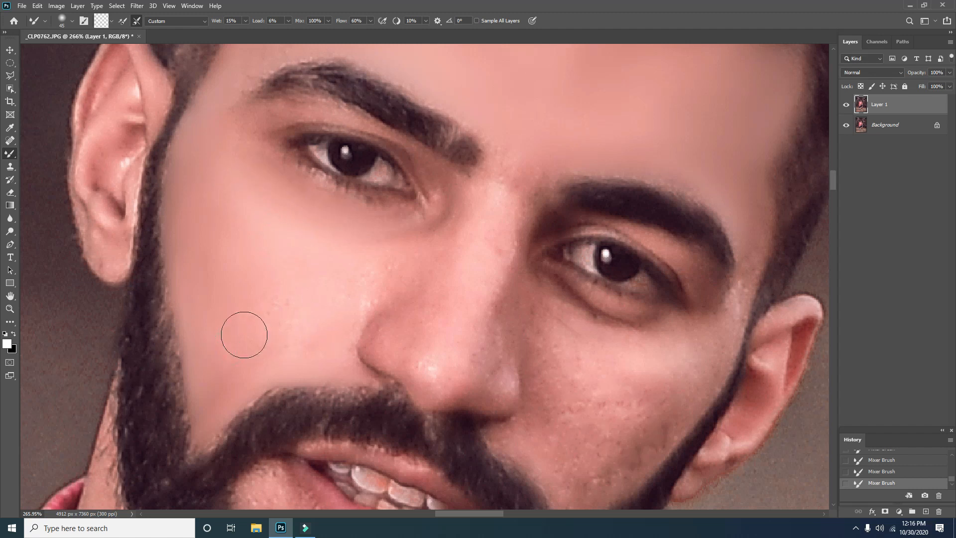
# Smooth the skin of the nose bridge and tip and the adjoining cheek with the Mixer Brush.
pyautogui.scroll(-3, 244, 334)
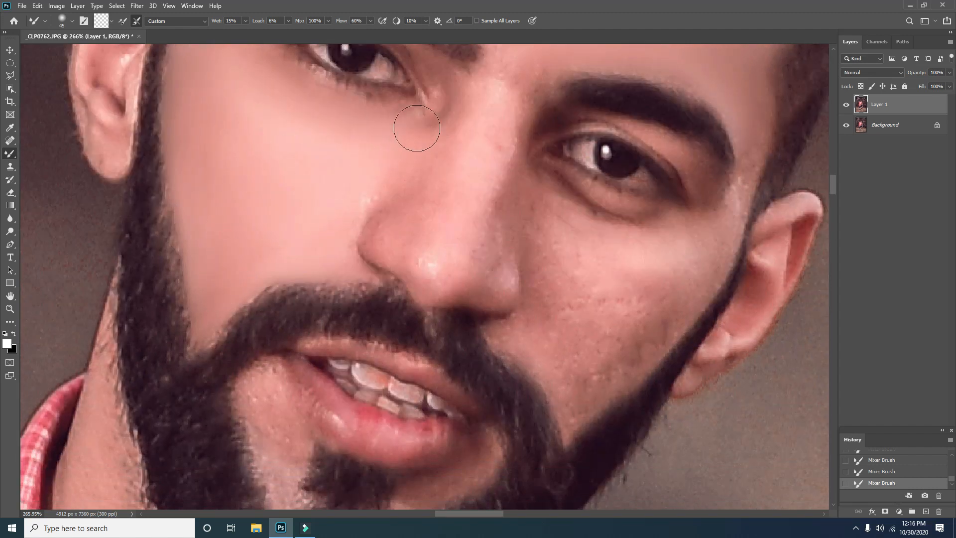
pyautogui.scroll(-2, 246, 130)
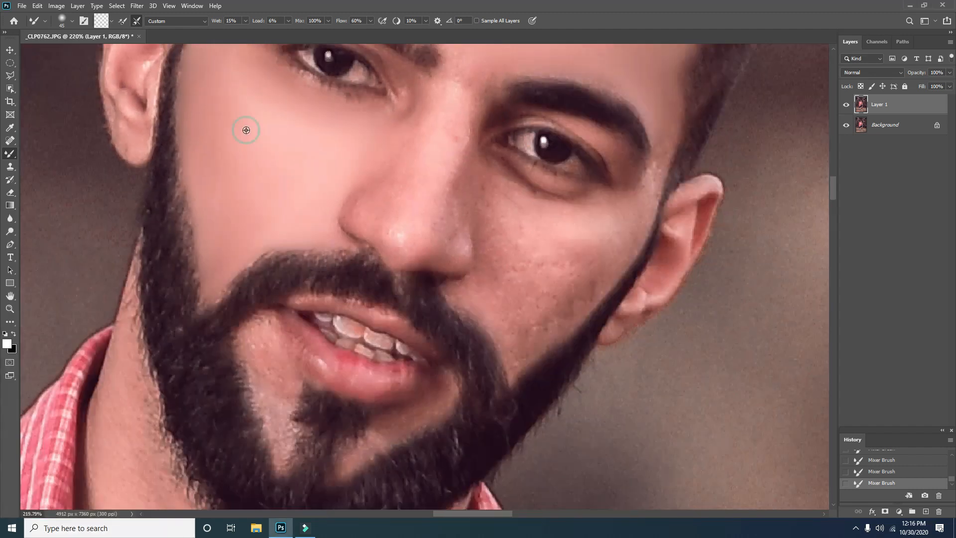
pyautogui.scroll(-10, 246, 129)
pyautogui.scroll(15, 324, 294)
pyautogui.press('[')
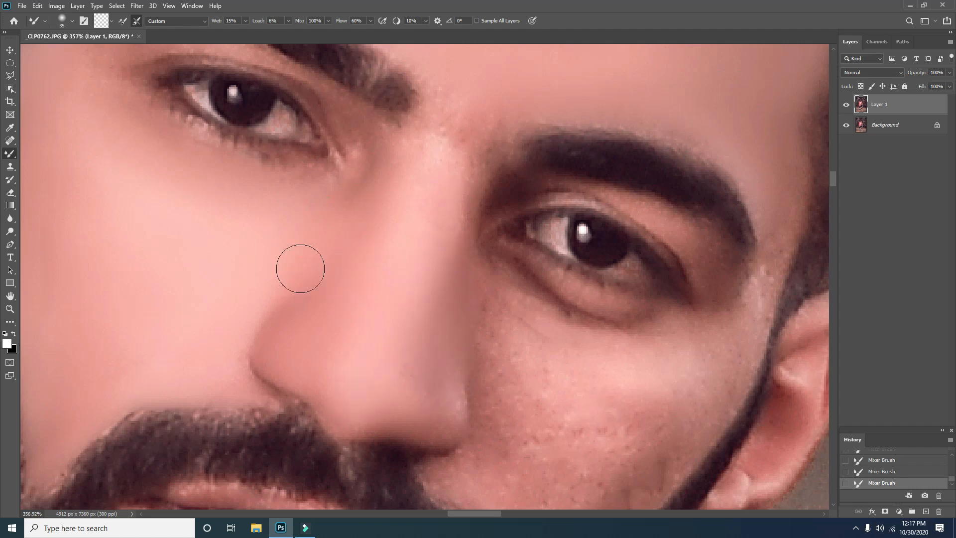
# Examine the smoothed forehead, temples, cheek and nose at different magnifications for remaining rough skin.
pyautogui.scroll(-3, 208, 224)
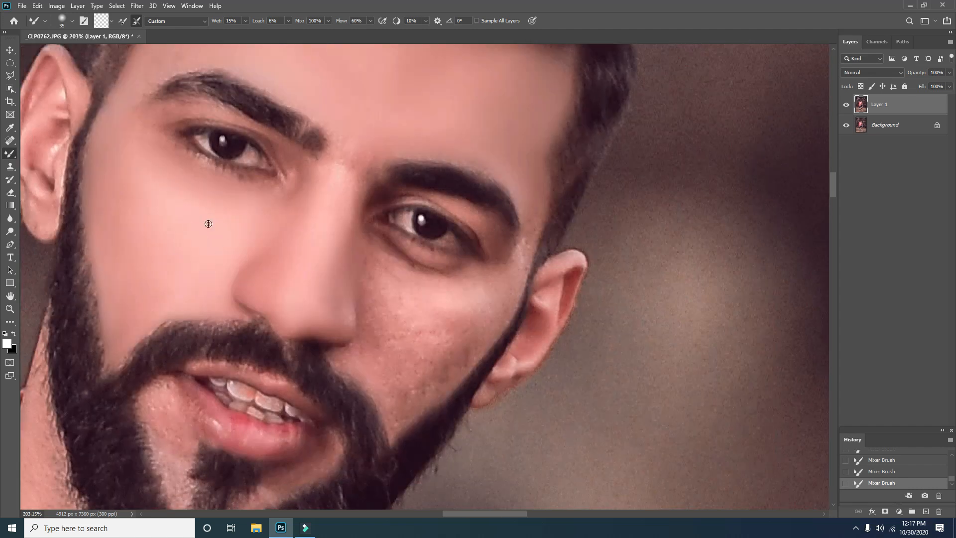
pyautogui.scroll(-5, 209, 223)
pyautogui.scroll(6, 212, 200)
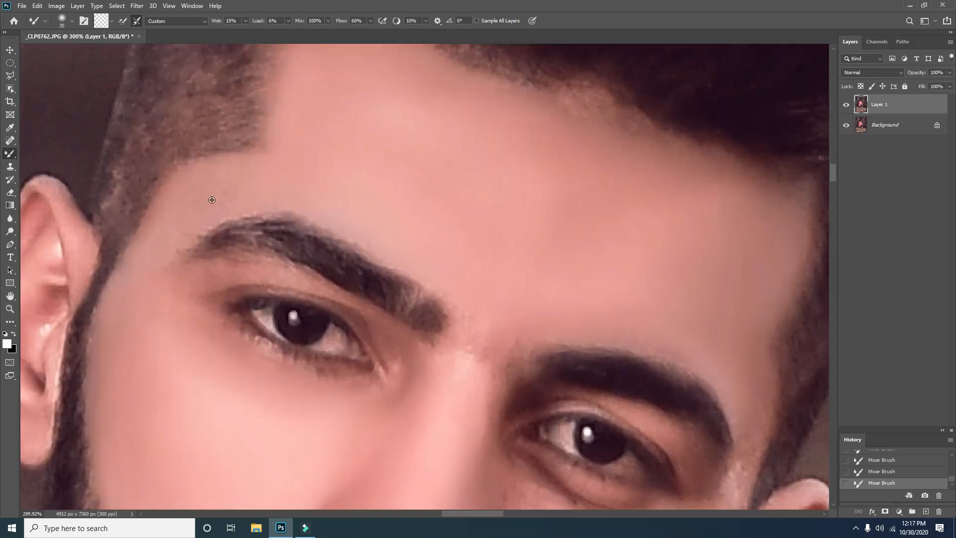
pyautogui.scroll(-2, 212, 200)
pyautogui.scroll(-3, 133, 344)
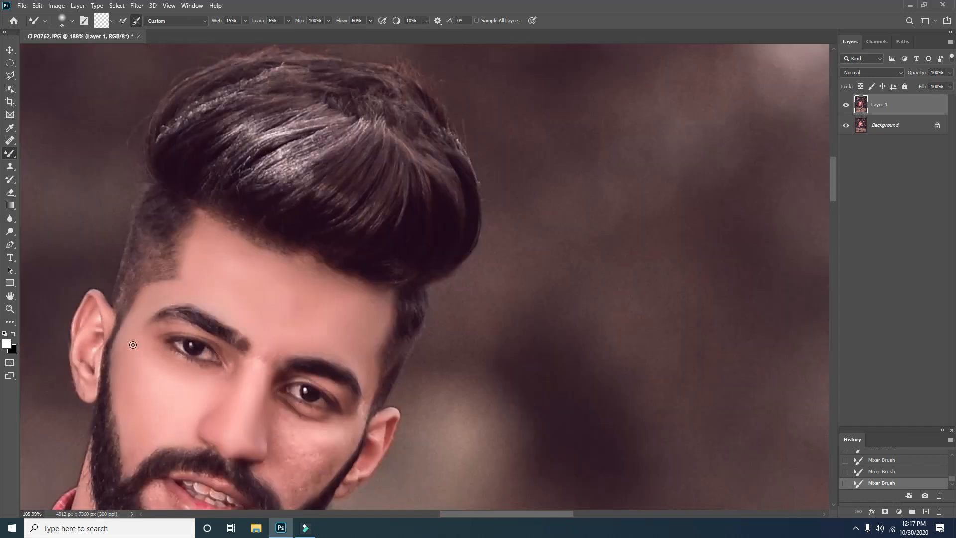
pyautogui.scroll(-3, 133, 345)
pyautogui.scroll(5, 373, 282)
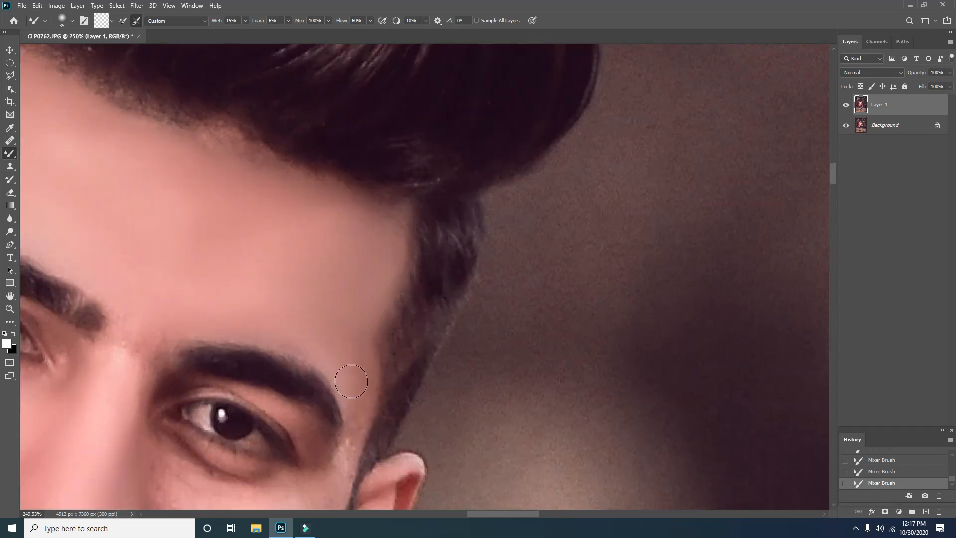
# Select the temple strip and lower cheek on the unretouched side of the face, along the beard edge, with the Polygonal Lasso.
pyautogui.scroll(-3, 318, 269)
pyautogui.click(10, 76)
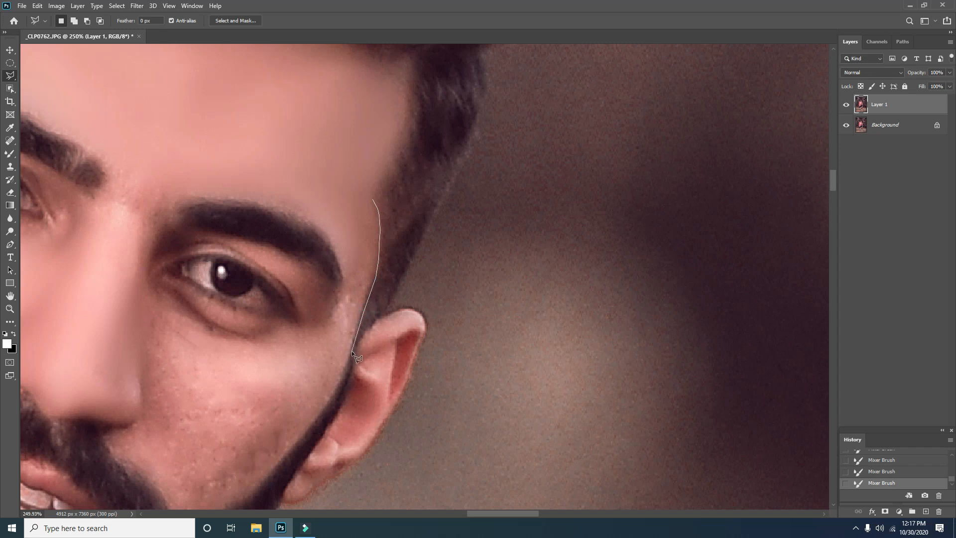
pyautogui.click(348, 365)
pyautogui.click(321, 414)
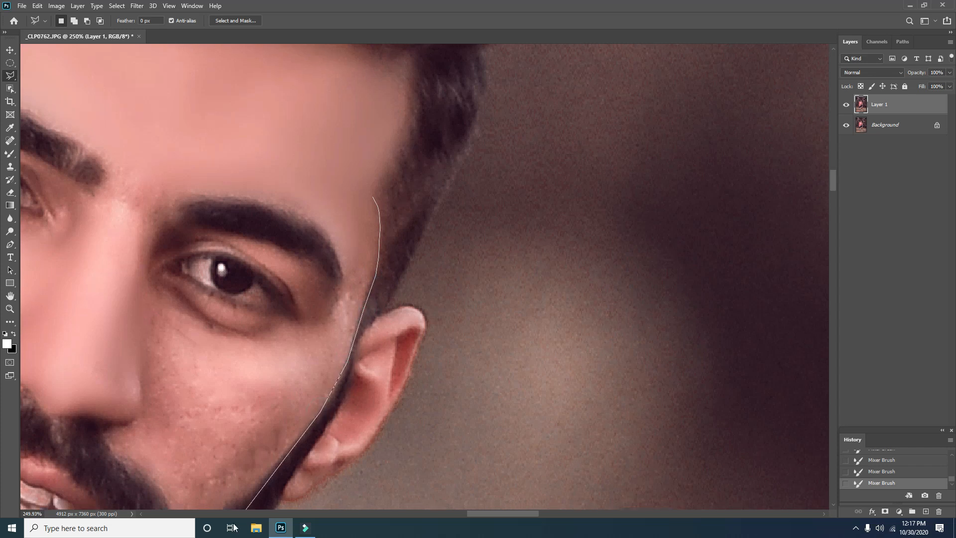
pyautogui.scroll(-4, 253, 493)
pyautogui.click(247, 286)
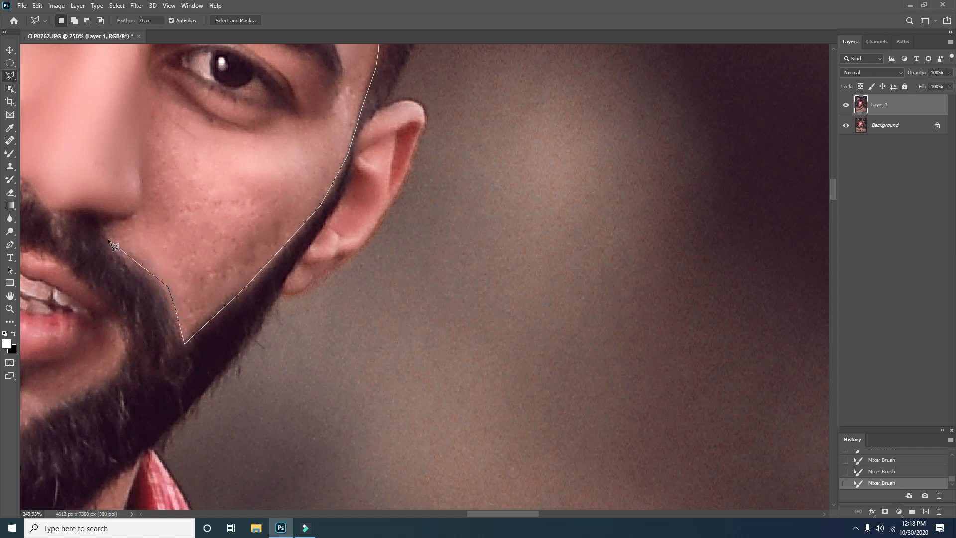
pyautogui.click(115, 222)
pyautogui.scroll(5, 309, 399)
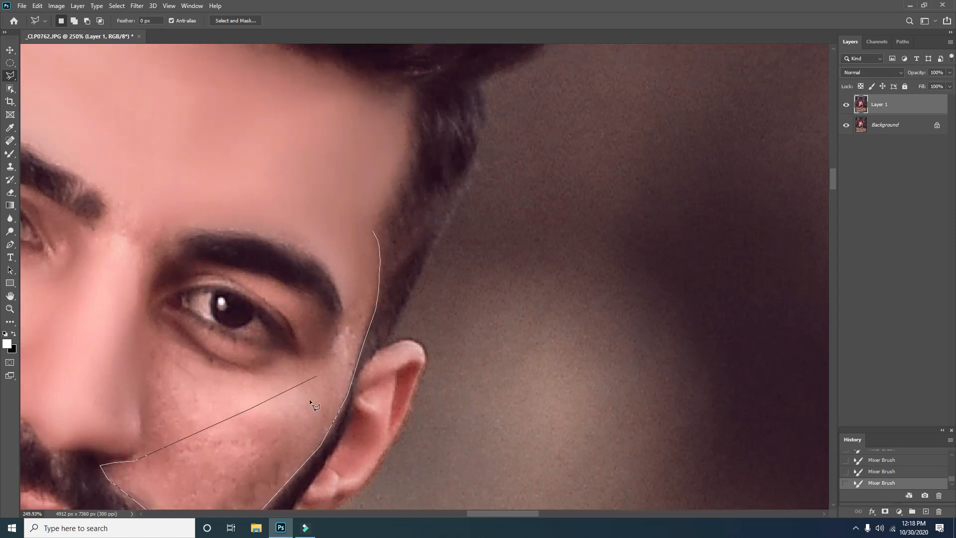
pyautogui.doubleClick(344, 253)
# Blend the selected temple strip and upper cheek in front of the ear with a Mixer Brush reduced to size 15 to 20.
pyautogui.press('b')
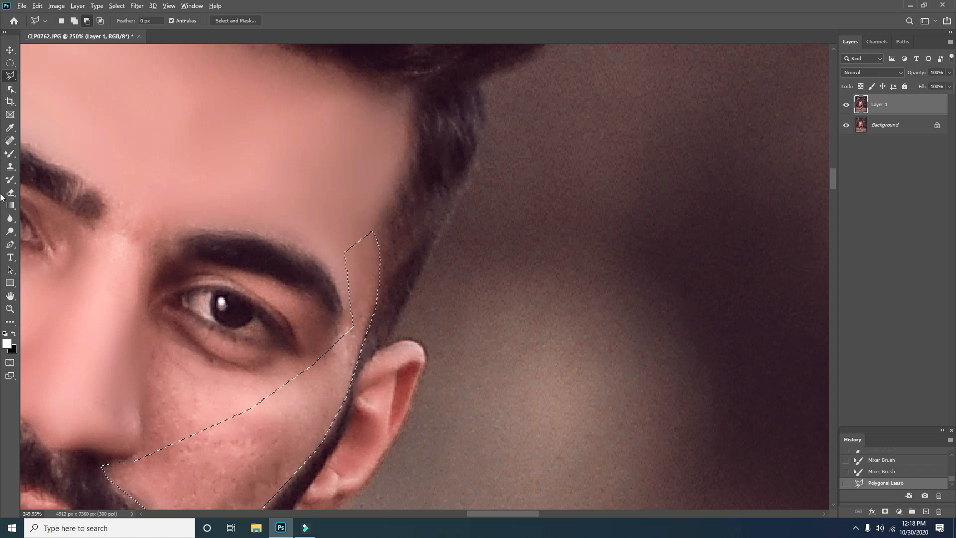
pyautogui.scroll(2, 389, 331)
pyautogui.scroll(-1, 356, 261)
pyautogui.press('[')
pyautogui.press('[')
pyautogui.press('[')
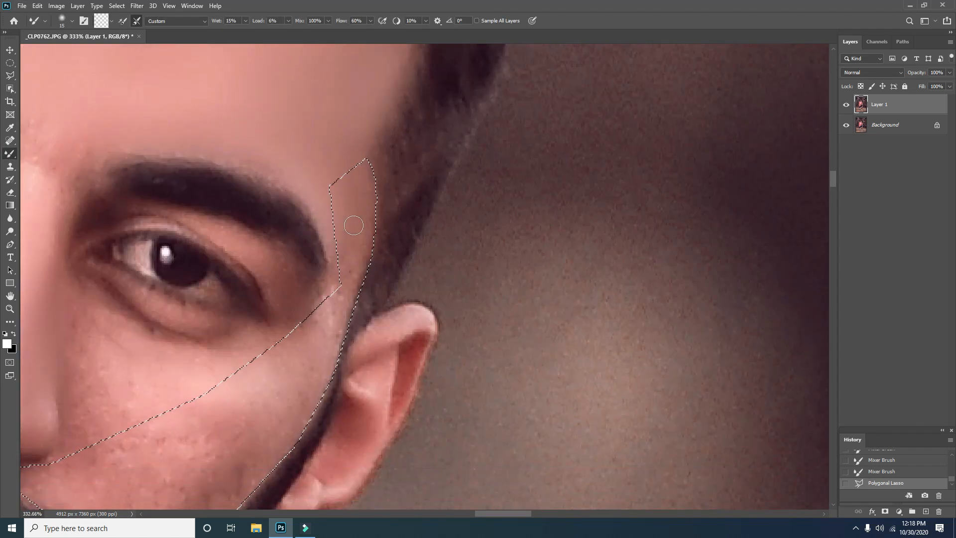
pyautogui.click(331, 314)
pyautogui.scroll(-2, 333, 279)
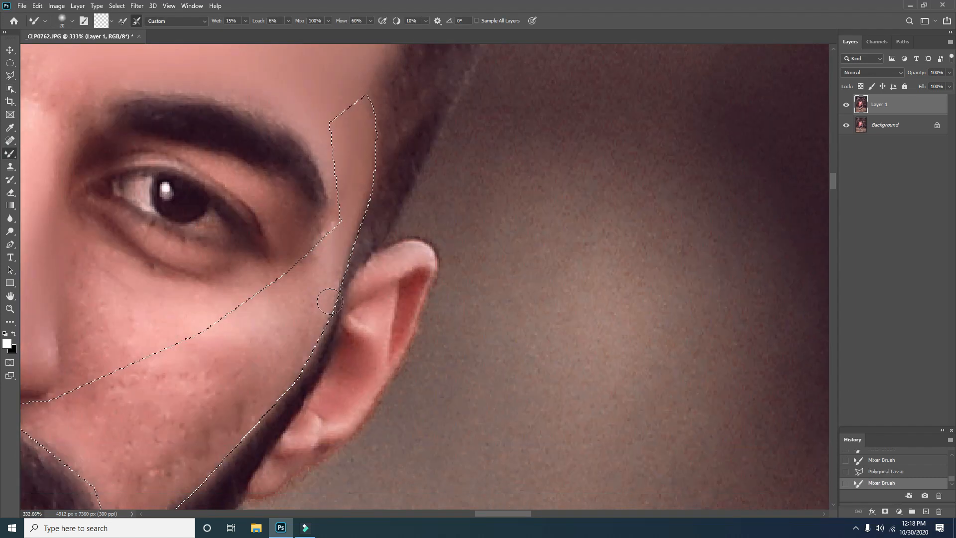
pyautogui.click(294, 281)
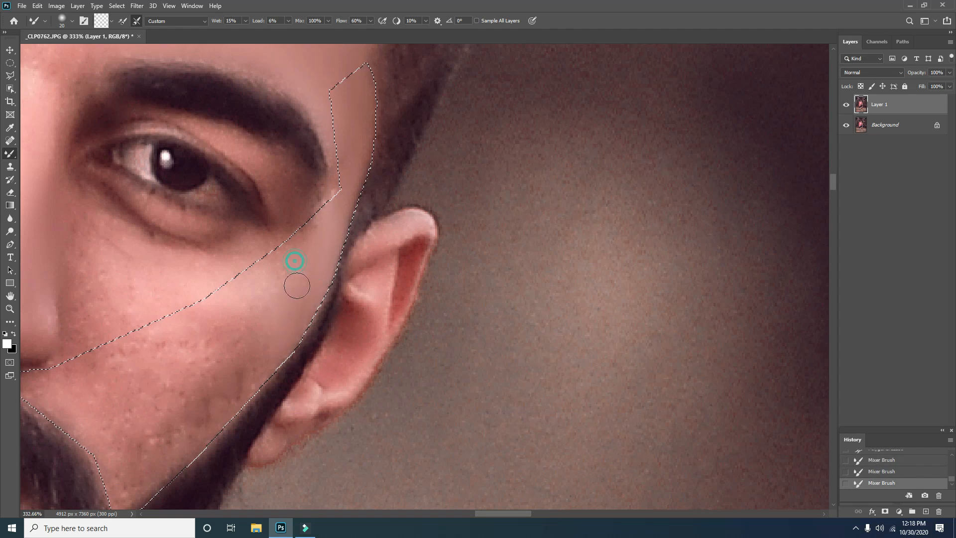
pyautogui.scroll(-1, 269, 267)
# Smooth the selected lower cheek between the nose, mustache and beard edge with the Mixer Brush at size 30.
pyautogui.press(']')
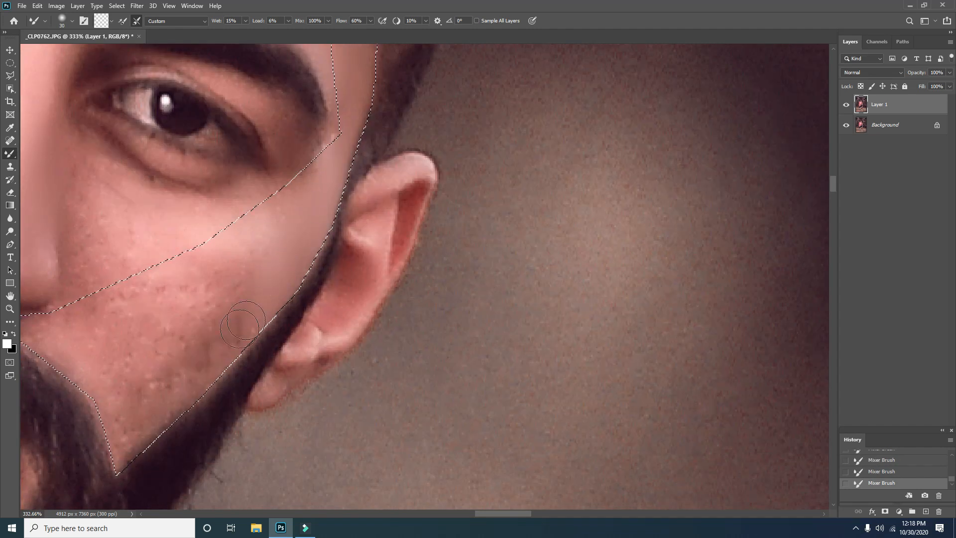
pyautogui.moveTo(267, 262); pyautogui.dragTo(192, 352)
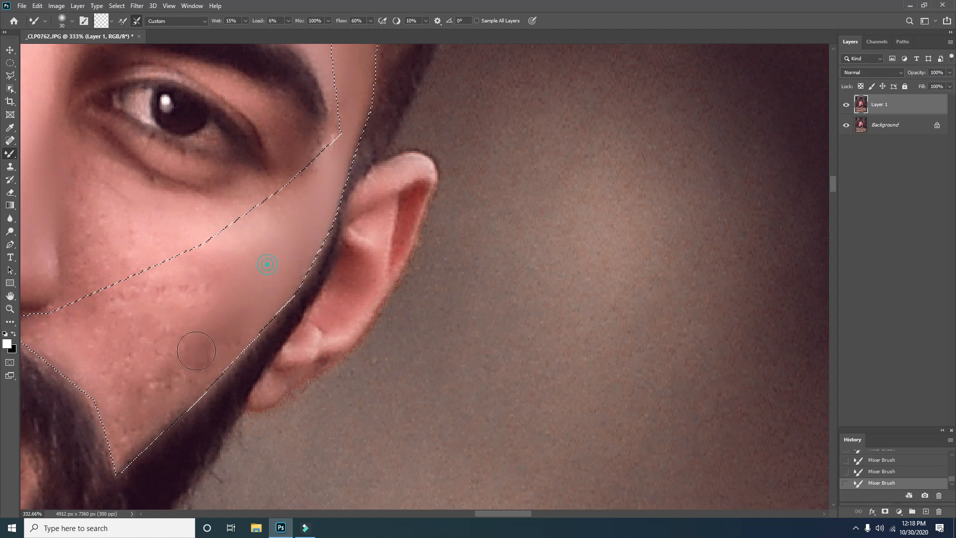
pyautogui.moveTo(285, 252)
pyautogui.mouseDown()
pyautogui.moveTo(145, 354)
pyautogui.moveTo(159, 366)
pyautogui.moveTo(261, 308)
pyautogui.moveTo(160, 311)
pyautogui.moveTo(266, 271)
pyautogui.moveTo(216, 281)
pyautogui.moveTo(253, 248)
pyautogui.mouseUp()
pyautogui.scroll(-2, 197, 314)
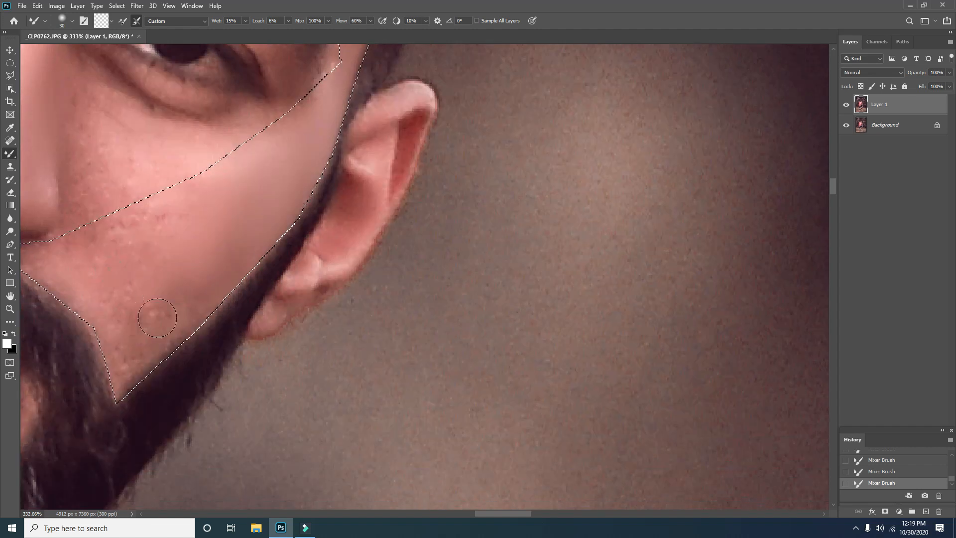
pyautogui.hscroll(-3, 137, 311)
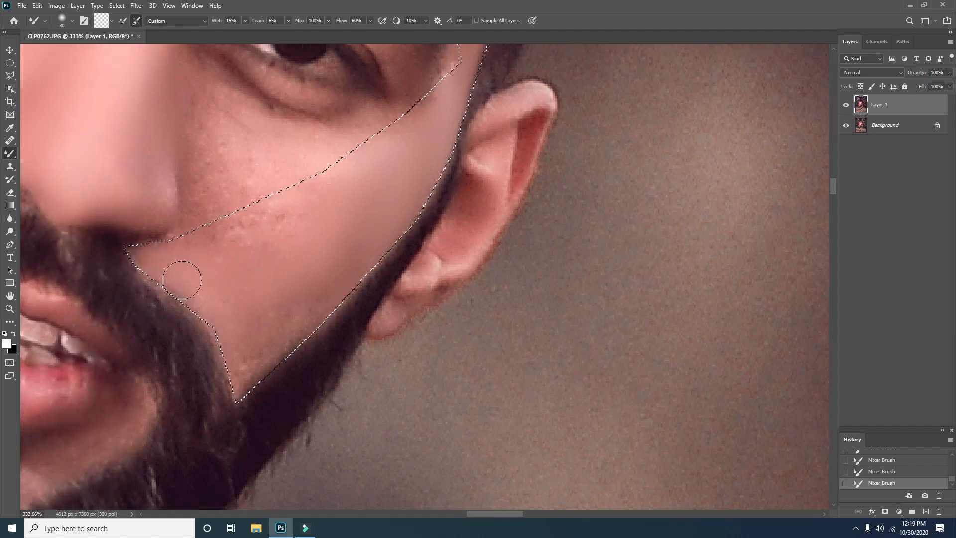
pyautogui.moveTo(200, 298)
pyautogui.mouseDown()
pyautogui.moveTo(244, 348)
pyautogui.moveTo(273, 315)
pyautogui.moveTo(243, 267)
pyautogui.moveTo(244, 236)
pyautogui.moveTo(294, 234)
pyautogui.moveTo(308, 320)
pyautogui.moveTo(253, 337)
pyautogui.moveTo(346, 247)
pyautogui.mouseUp()
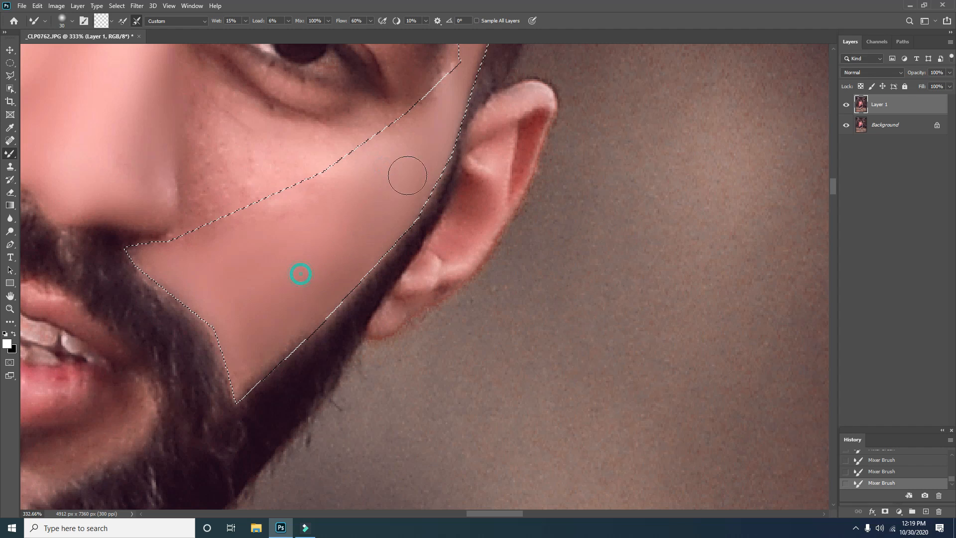
pyautogui.scroll(1, 275, 288)
pyautogui.scroll(-1, 275, 287)
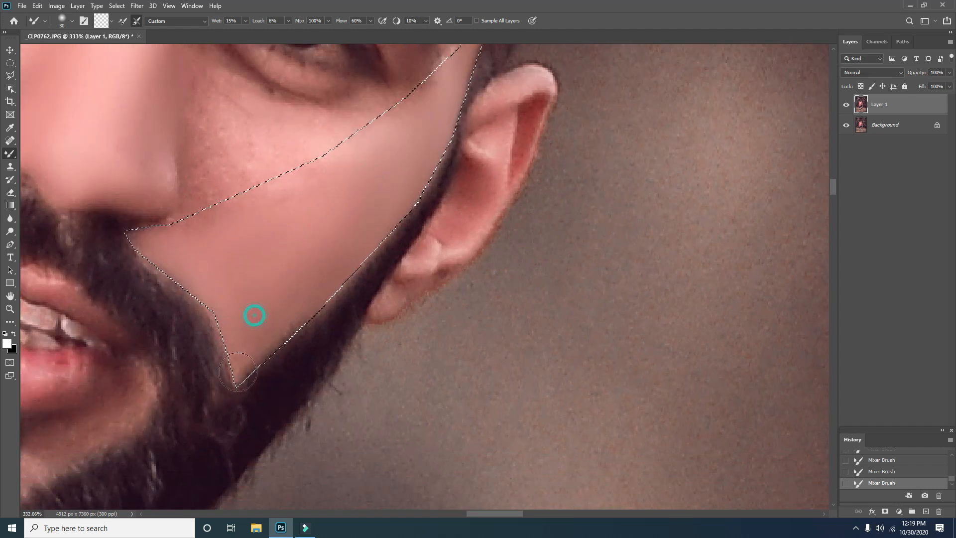
pyautogui.scroll(-1, 278, 322)
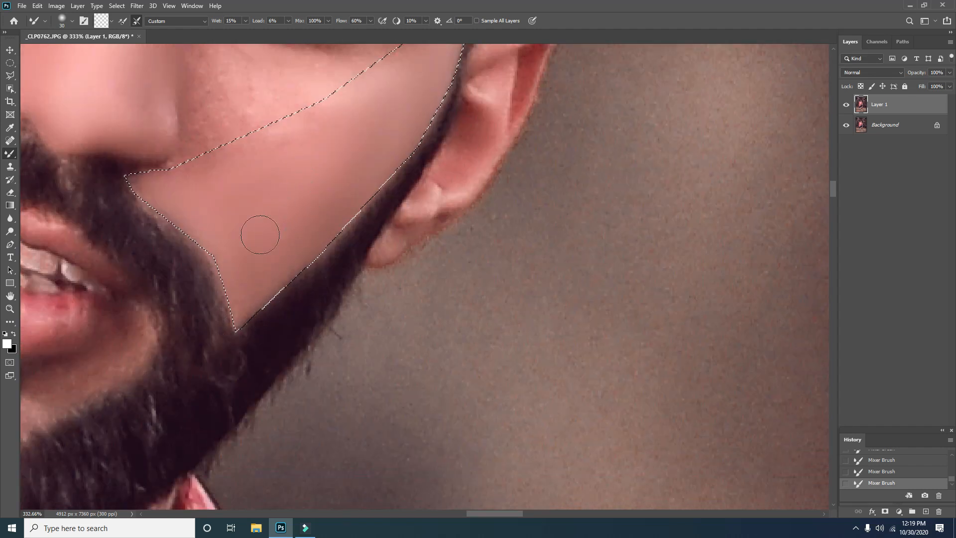
pyautogui.scroll(5, 256, 297)
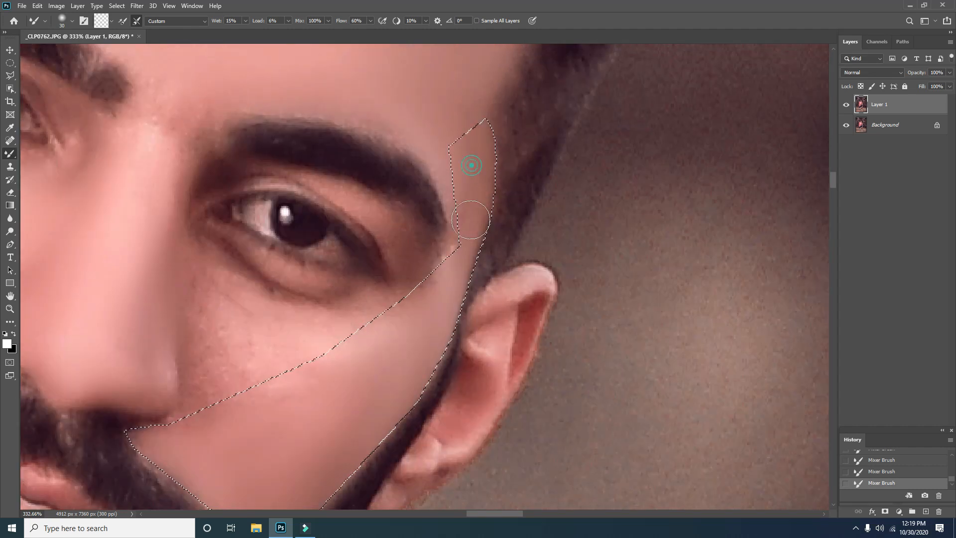
# Deselect the temple and lower cheek selection along the beard edge.
pyautogui.scroll(-1, 347, 363)
pyautogui.press('super')
pyautogui.rightClick(358, 323)
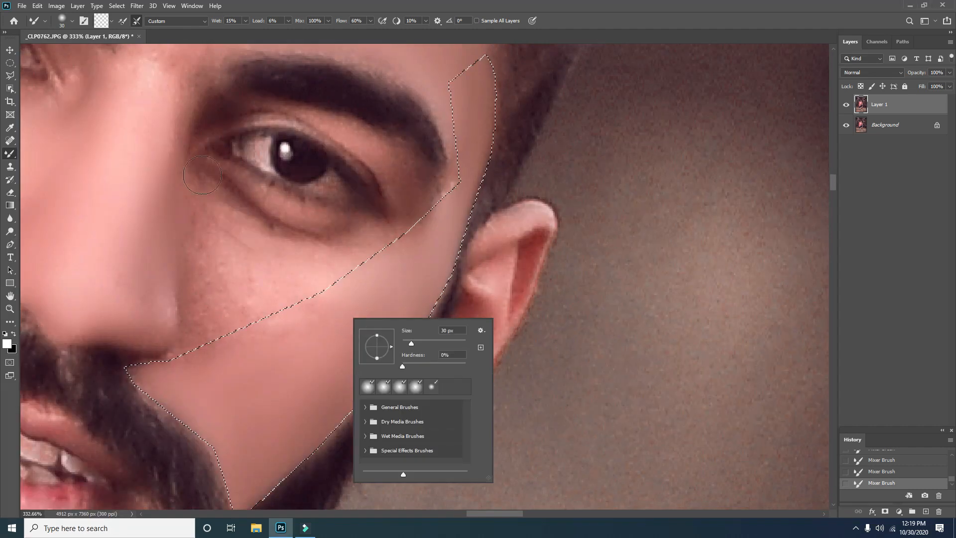
pyautogui.click(10, 75)
pyautogui.click(38, 84)
pyautogui.rightClick(277, 167)
pyautogui.click(300, 169)
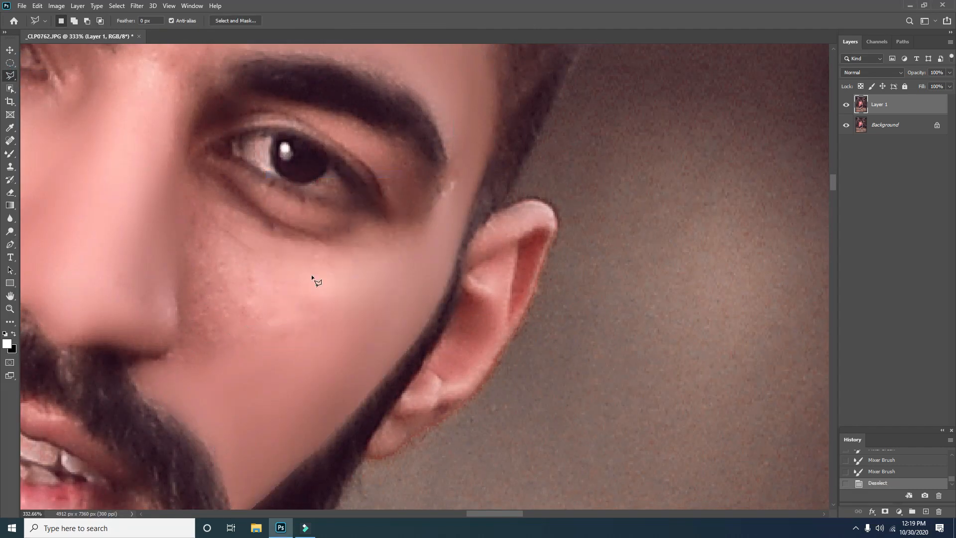
# Smooth the rough cheek skin between the nose, lower eyelid and ear with the Mixer Brush at size 30.
pyautogui.scroll(-3, 309, 352)
pyautogui.scroll(3, 305, 351)
pyautogui.press('b')
pyautogui.scroll(-1, 267, 341)
pyautogui.click(219, 387)
pyautogui.click(251, 387)
pyautogui.moveTo(462, 255); pyautogui.dragTo(515, 259)
pyautogui.hscroll(-2, 514, 258)
pyautogui.click(349, 286)
pyautogui.moveTo(332, 361)
pyautogui.mouseDown()
pyautogui.moveTo(420, 295)
pyautogui.moveTo(337, 295)
pyautogui.moveTo(285, 385)
pyautogui.moveTo(305, 277)
pyautogui.mouseUp()
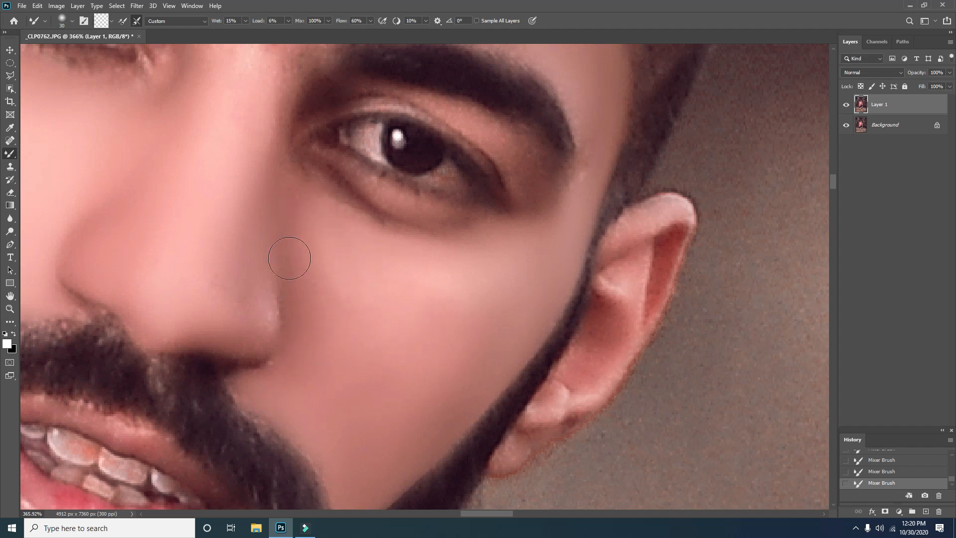
# Blend the side of the nose and the nostril edge with the Mixer Brush at size 30.
pyautogui.scroll(-2, 299, 264)
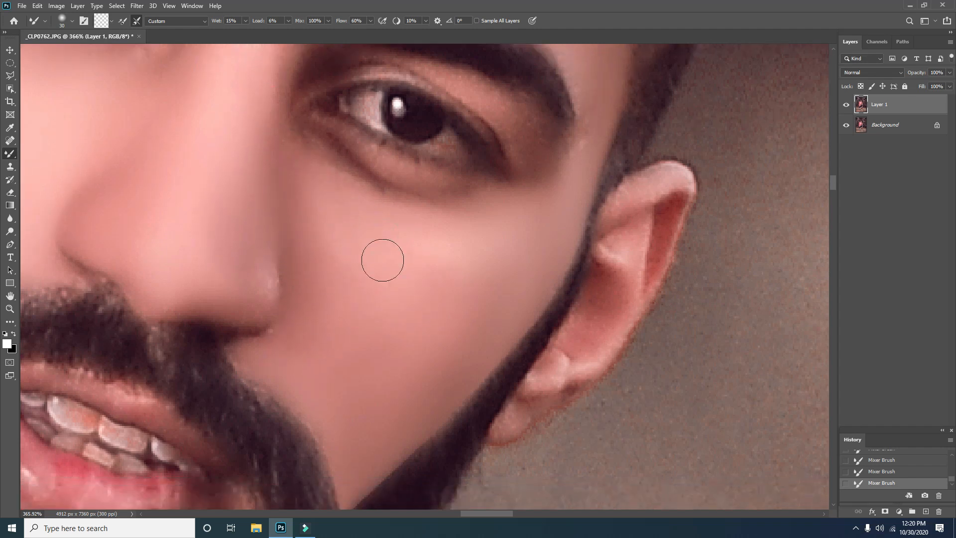
pyautogui.scroll(-2, 300, 293)
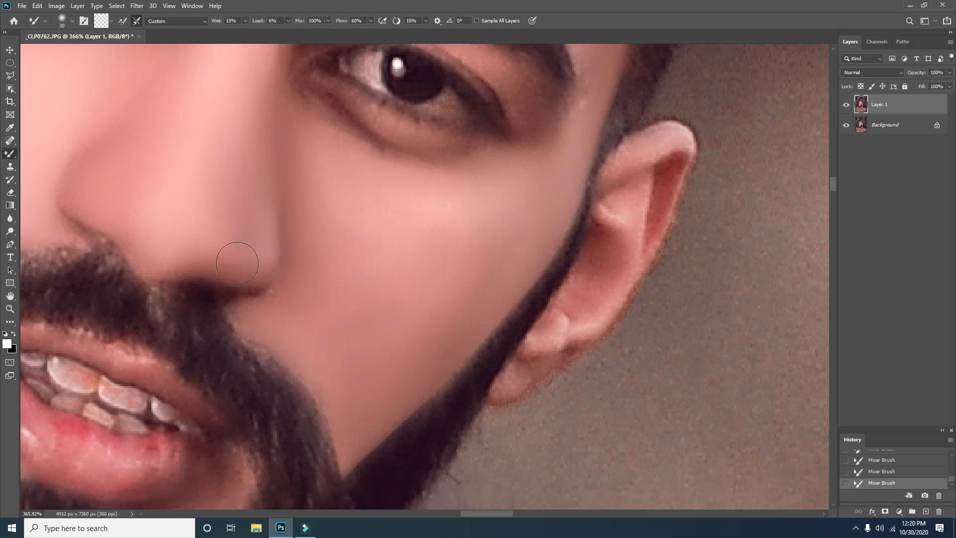
pyautogui.scroll(-2, 335, 188)
pyautogui.scroll(8, 359, 188)
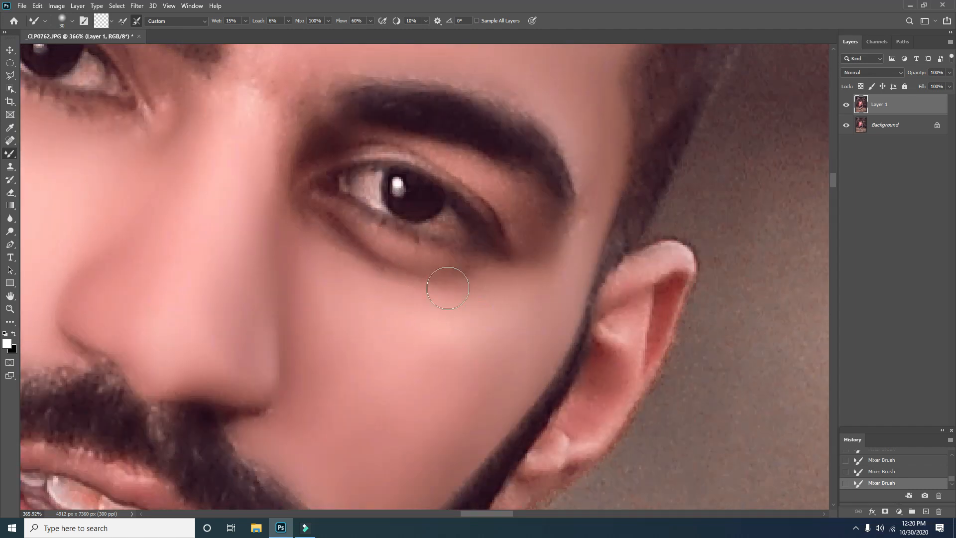
# Soften the under-eye skin from the inner corner to the outer corner with the Mixer Brush.
pyautogui.scroll(2, 292, 196)
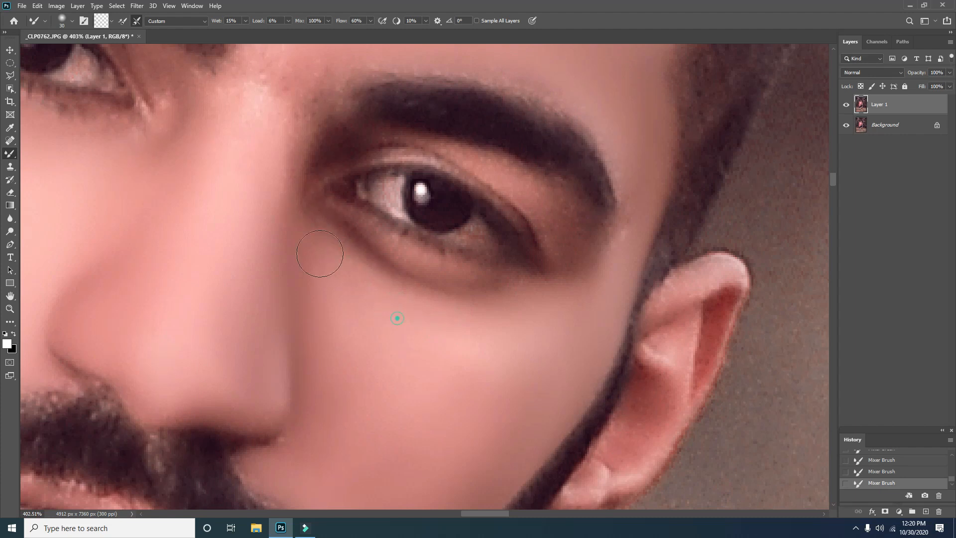
pyautogui.scroll(-10, 320, 286)
pyautogui.scroll(8, 285, 296)
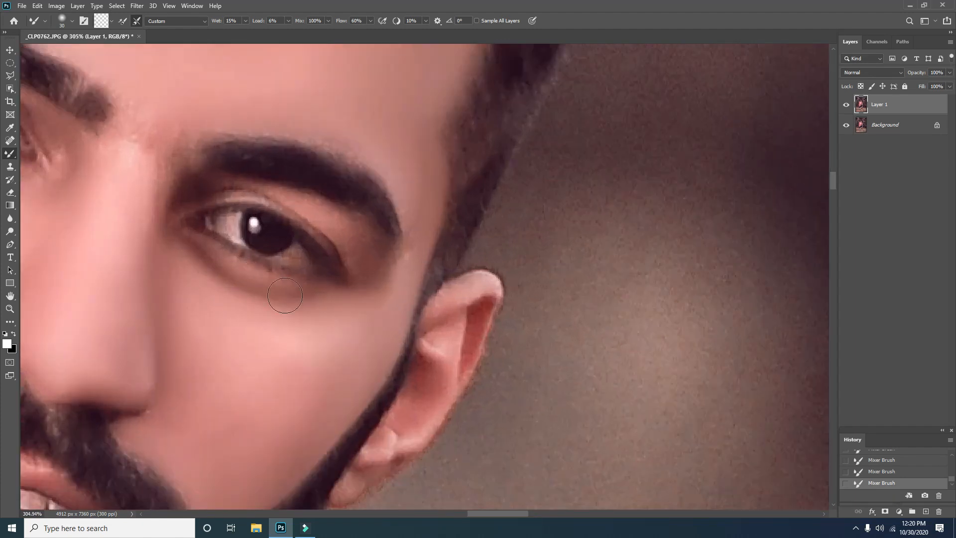
pyautogui.scroll(2, 285, 296)
pyautogui.scroll(2, 228, 295)
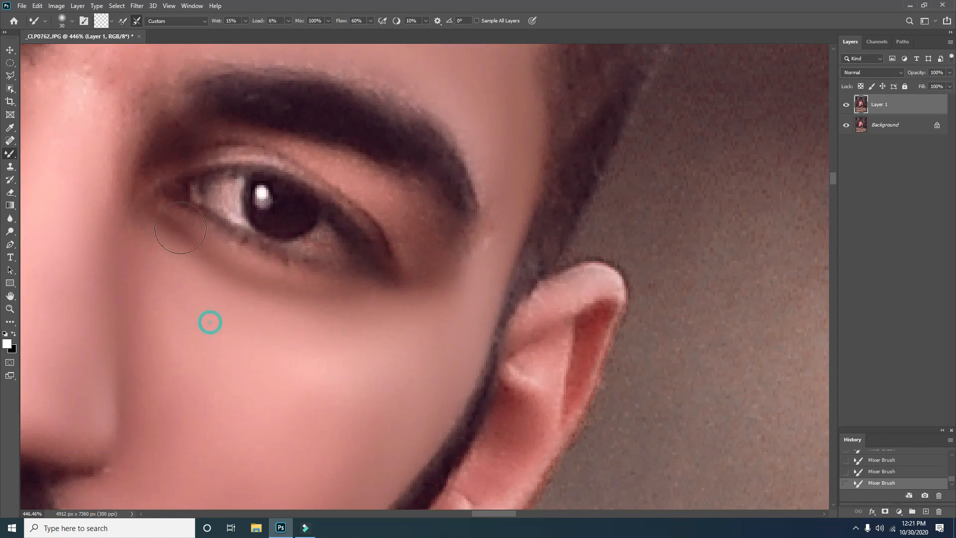
# Select the bare skin patch between the mouth corner, lower lip and beard on the subject's right with the Polygonal Lasso.
pyautogui.scroll(-5, 402, 295)
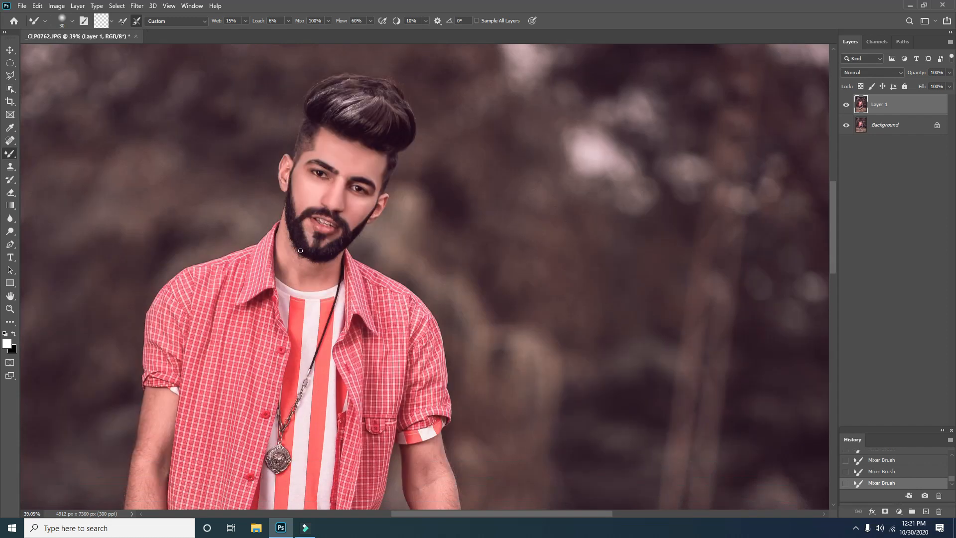
pyautogui.scroll(3, 362, 257)
pyautogui.scroll(2, 362, 256)
pyautogui.click(10, 75)
pyautogui.click(256, 186)
pyautogui.click(227, 207)
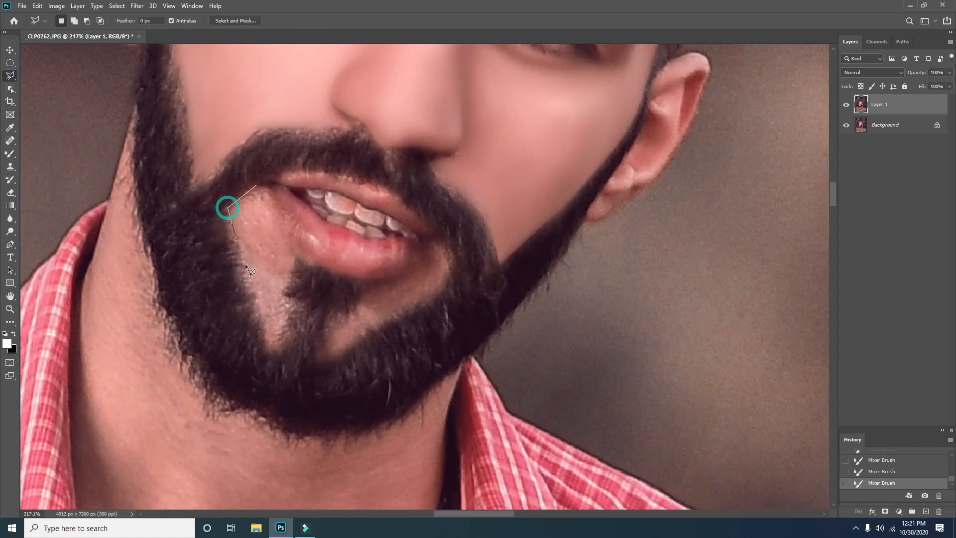
pyautogui.click(271, 349)
pyautogui.click(296, 259)
pyautogui.click(273, 237)
pyautogui.click(256, 186)
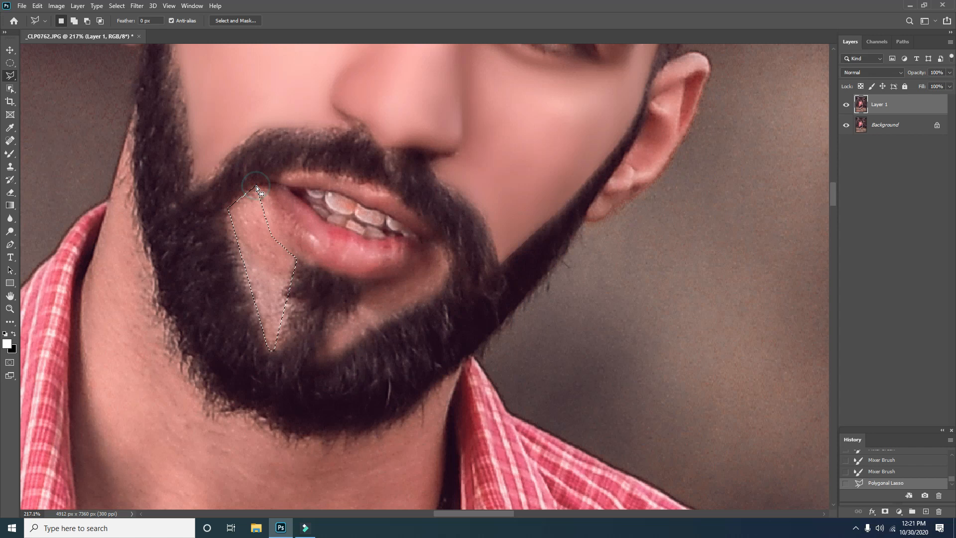
# Smooth the selected skin patch beside the mouth with the Mixer Brush at size 30 and deselect it.
pyautogui.click(10, 154)
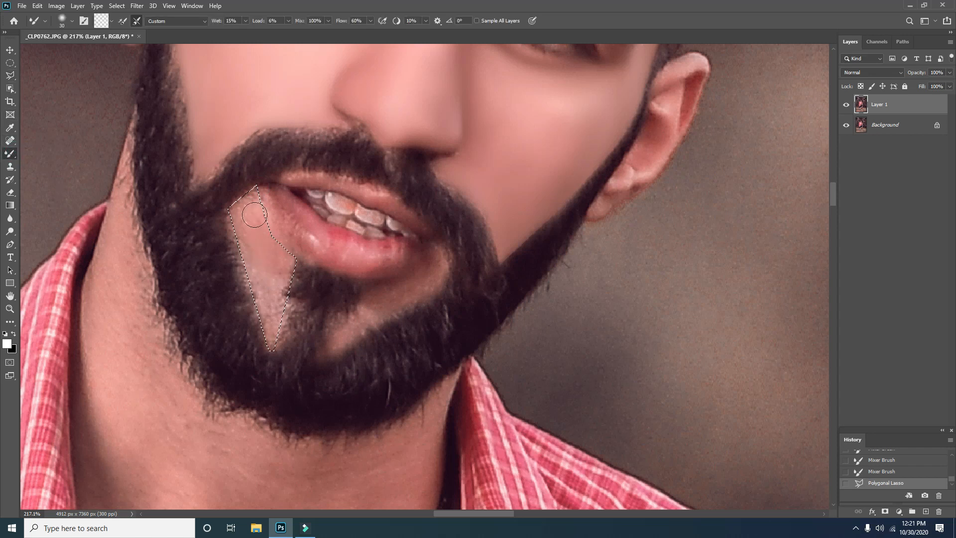
pyautogui.moveTo(273, 298)
pyautogui.mouseDown()
pyautogui.moveTo(255, 244)
pyautogui.moveTo(239, 234)
pyautogui.moveTo(259, 254)
pyautogui.moveTo(242, 189)
pyautogui.moveTo(253, 182)
pyautogui.moveTo(256, 283)
pyautogui.mouseUp()
pyautogui.scroll(1, 252, 271)
pyautogui.press('l')
pyautogui.hotkey('ctrl', 'd')
# Outline the skin patch beneath the lower lip on the subject's left, inside the beard, with the Polygonal Lasso.
pyautogui.scroll(-1, 345, 313)
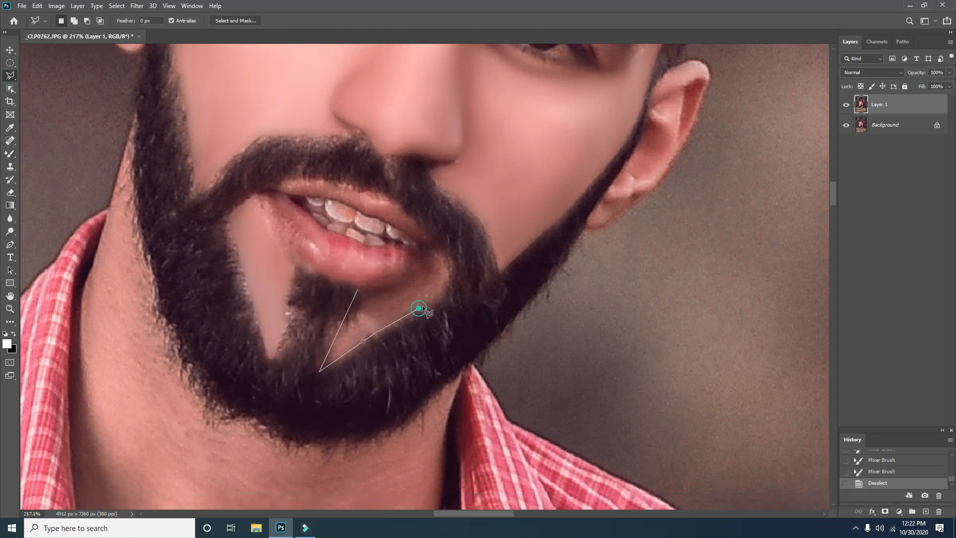
pyautogui.click(449, 280)
pyautogui.click(442, 249)
pyautogui.click(362, 294)
# Smooth the selected patch beneath the lower lip with the Mixer Brush and clear the selection.
pyautogui.press('b')
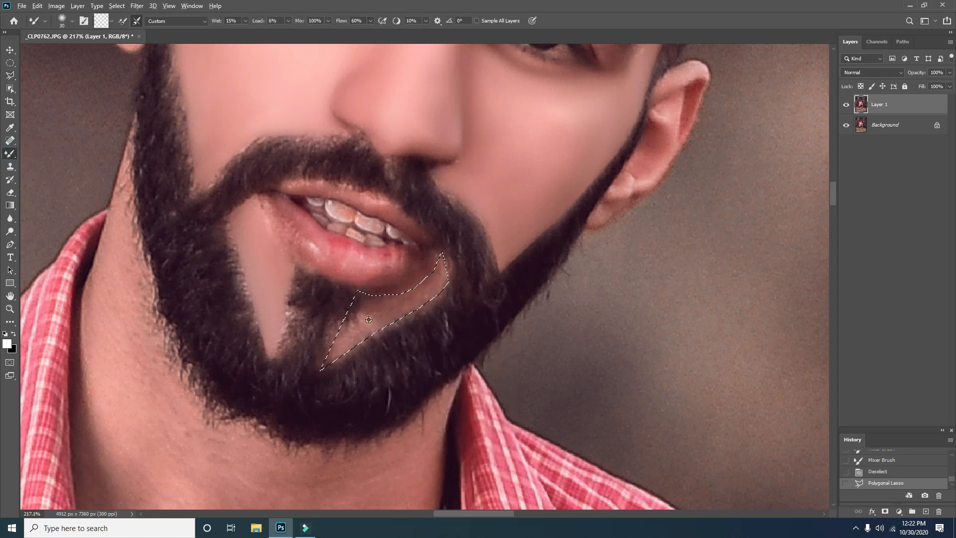
pyautogui.scroll(2, 371, 319)
pyautogui.moveTo(339, 339)
pyautogui.mouseDown()
pyautogui.moveTo(467, 268)
pyautogui.moveTo(352, 298)
pyautogui.moveTo(442, 278)
pyautogui.moveTo(352, 299)
pyautogui.moveTo(346, 272)
pyautogui.mouseUp()
pyautogui.click(10, 75)
pyautogui.rightClick(365, 296)
pyautogui.click(384, 309)
# Refine both bare chin patches near the lip and beard edges with the Mixer Brush, reducing it to size 15.
pyautogui.click(9, 153)
pyautogui.scroll(3, 284, 267)
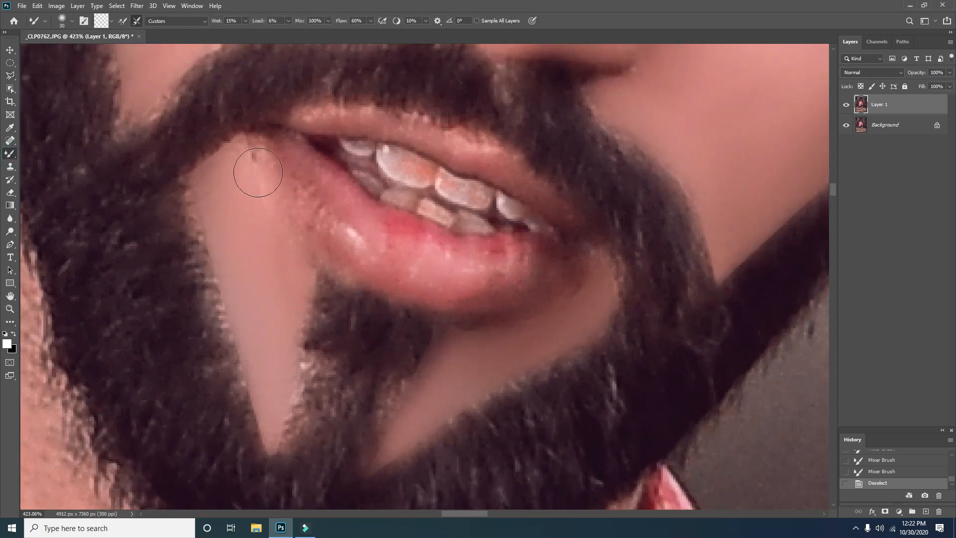
pyautogui.moveTo(249, 167)
pyautogui.mouseDown()
pyautogui.moveTo(258, 169)
pyautogui.moveTo(259, 297)
pyautogui.mouseUp()
pyautogui.scroll(-1, 423, 293)
pyautogui.hscroll(4, 423, 293)
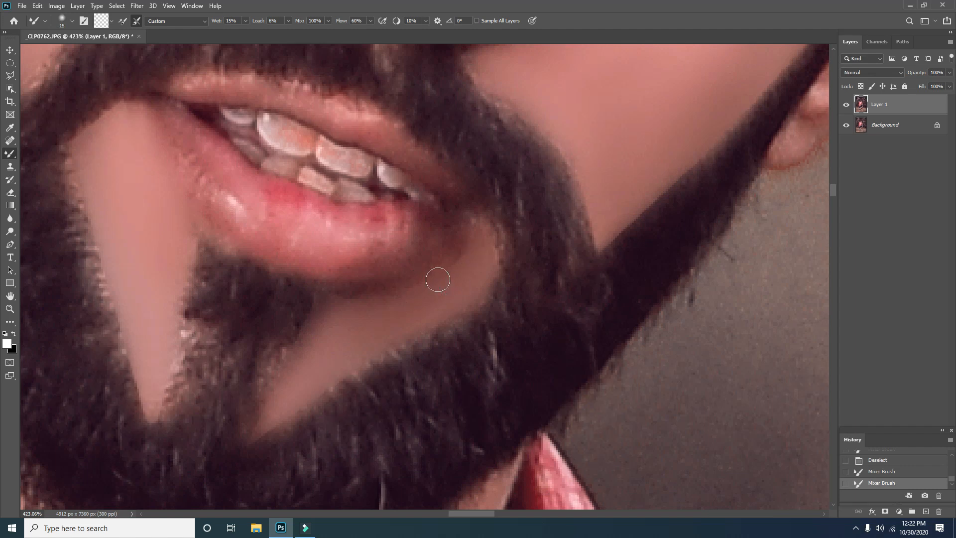
pyautogui.moveTo(324, 310); pyautogui.dragTo(334, 287)
pyautogui.scroll(-1, 334, 287)
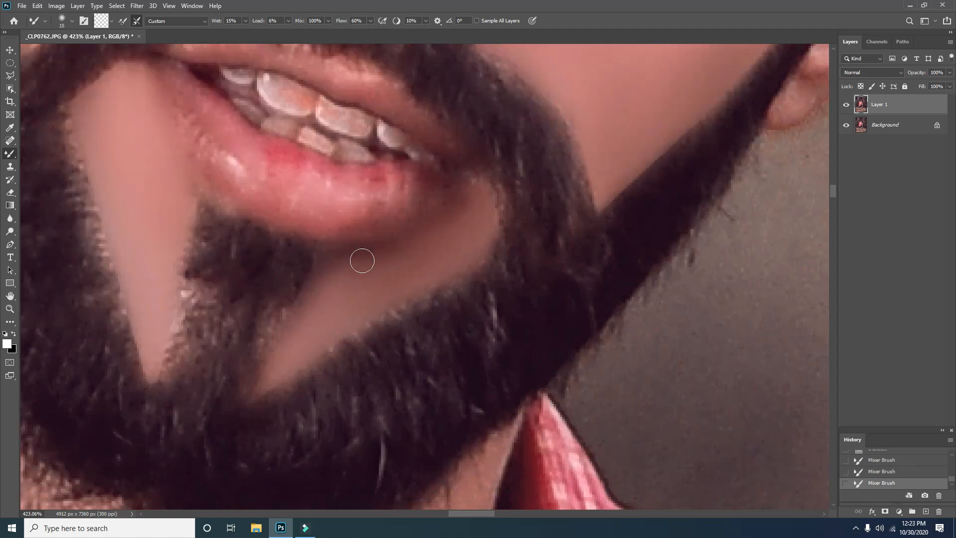
# Smooth the upper side of the neck between the beard and shirt collar with the Mixer Brush at size 35.
pyautogui.scroll(-8, 285, 350)
pyautogui.scroll(4, 296, 311)
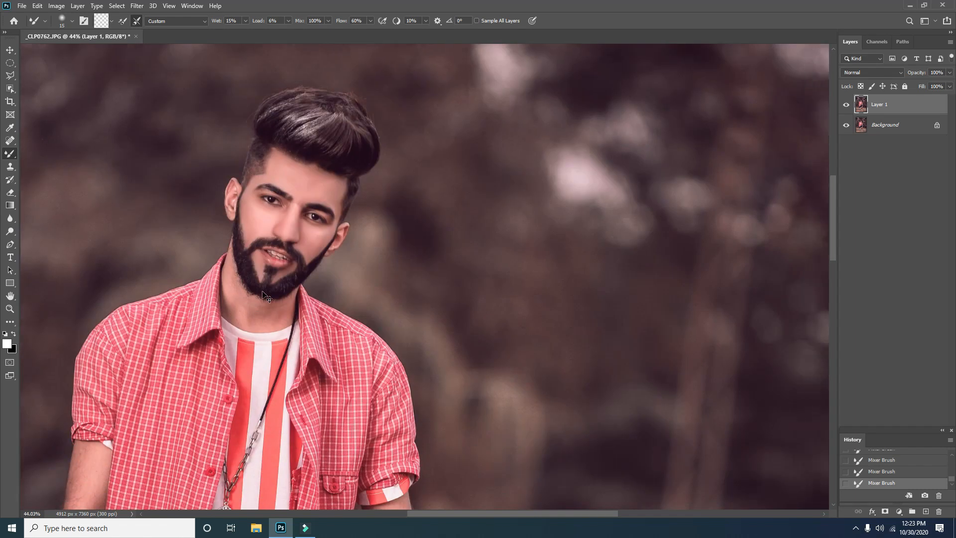
pyautogui.scroll(2, 296, 312)
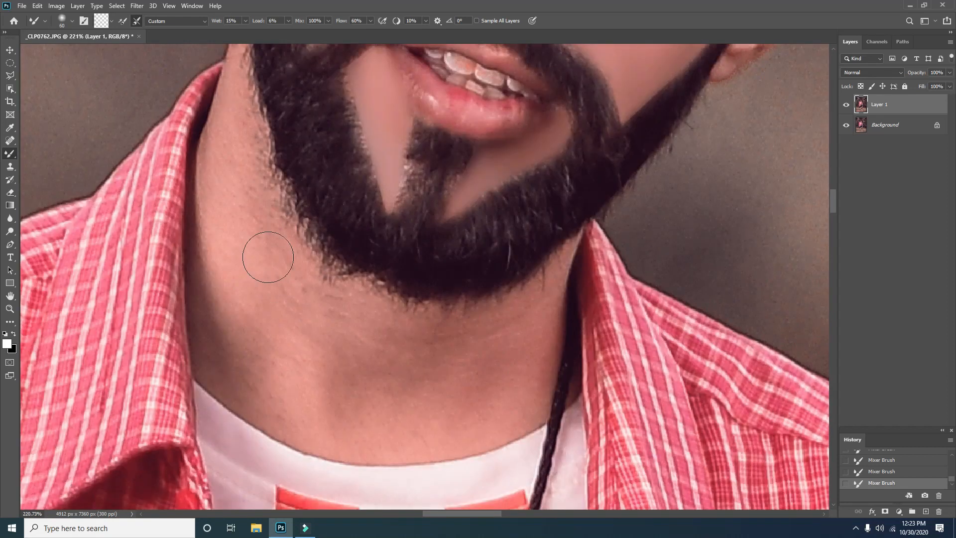
pyautogui.scroll(-1, 268, 257)
pyautogui.scroll(3, 241, 291)
pyautogui.moveTo(248, 184); pyautogui.dragTo(239, 255)
pyautogui.scroll(-3, 230, 283)
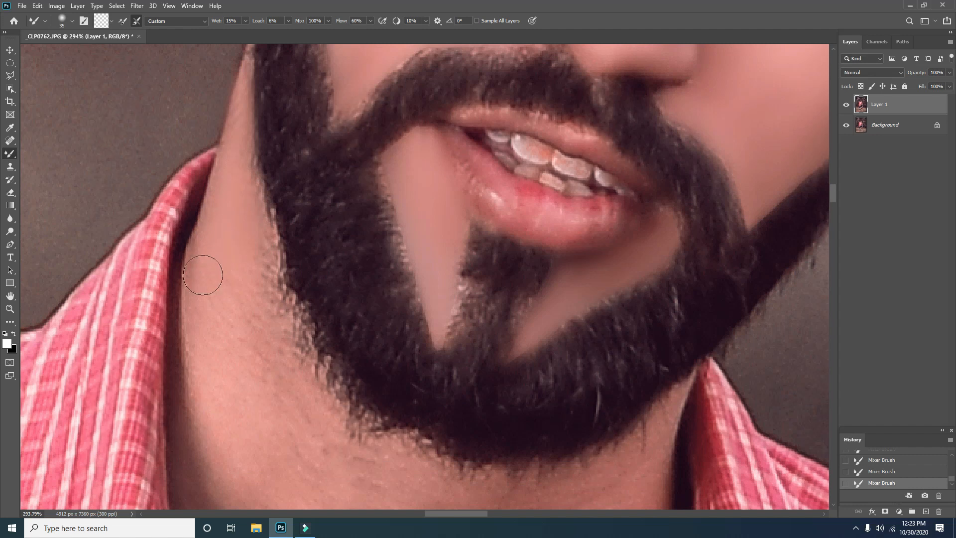
# Blend the neck skin below the jaw next to the opposite collar and cord with the Mixer Brush.
pyautogui.scroll(-2, 639, 402)
pyautogui.scroll(-3, 624, 421)
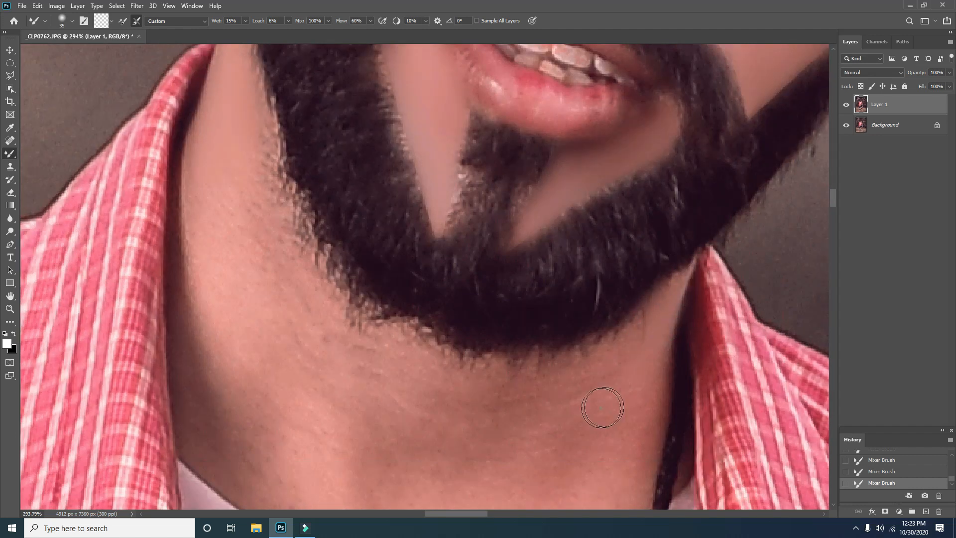
pyautogui.hscroll(1, 519, 405)
pyautogui.scroll(2, 539, 303)
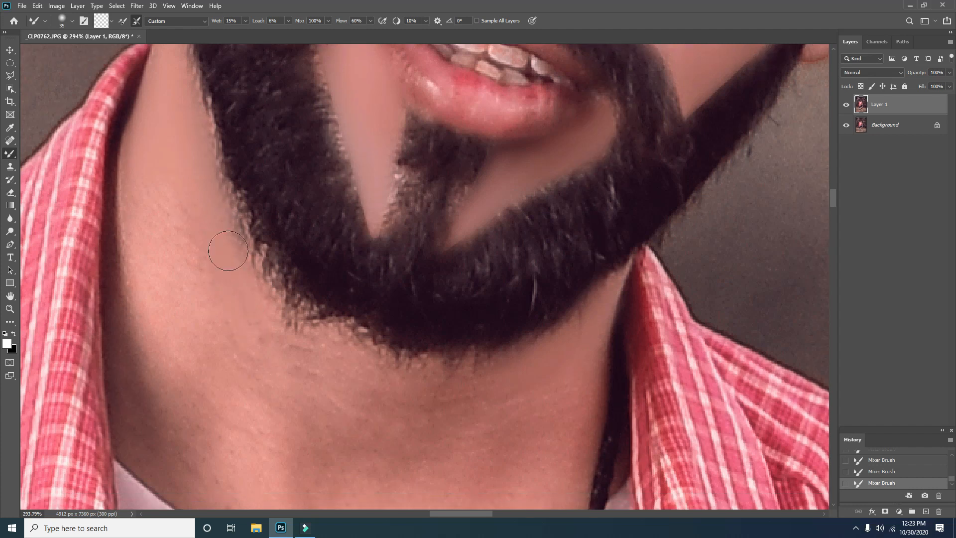
# Smooth the subject's right side of the neck down to the T-shirt neckline with the Mixer Brush at size 45.
pyautogui.scroll(-1, 219, 262)
pyautogui.moveTo(156, 129); pyautogui.dragTo(181, 138)
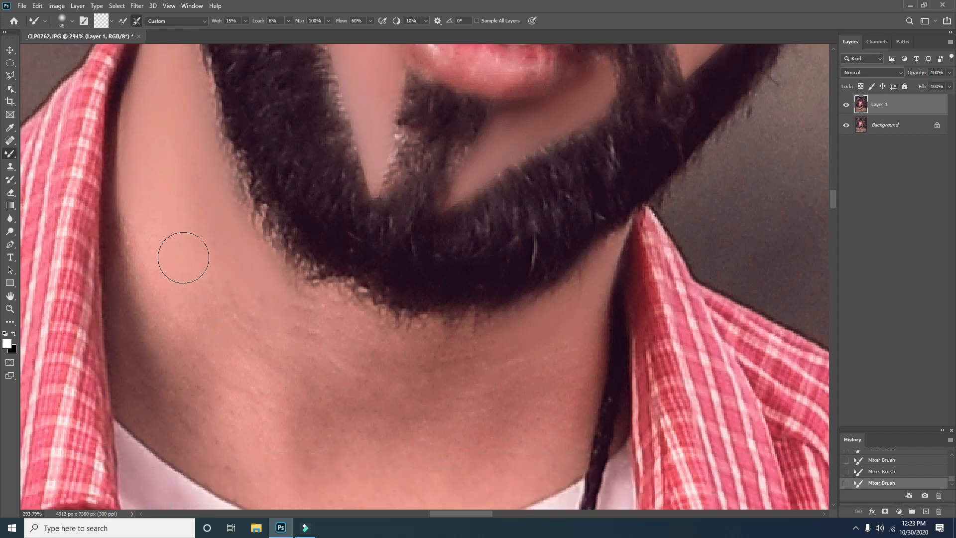
pyautogui.scroll(1, 145, 316)
pyautogui.scroll(-2, 169, 186)
pyautogui.moveTo(178, 305)
pyautogui.mouseDown()
pyautogui.moveTo(169, 180)
pyautogui.moveTo(159, 191)
pyautogui.mouseUp()
pyautogui.scroll(-2, 160, 199)
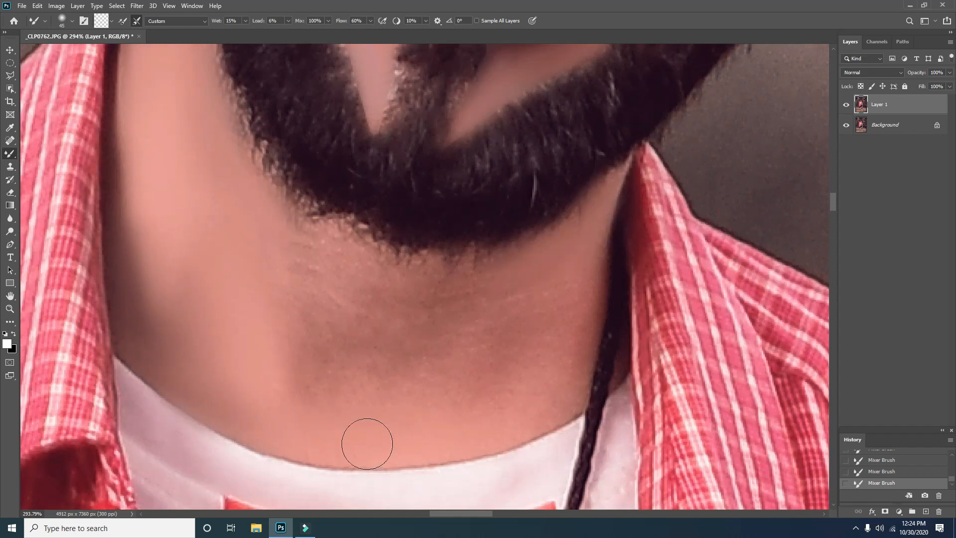
# Smooth the center and cord side of the neck between the beard and neckline with the Mixer Brush at size 45.
pyautogui.moveTo(577, 294); pyautogui.dragTo(595, 227)
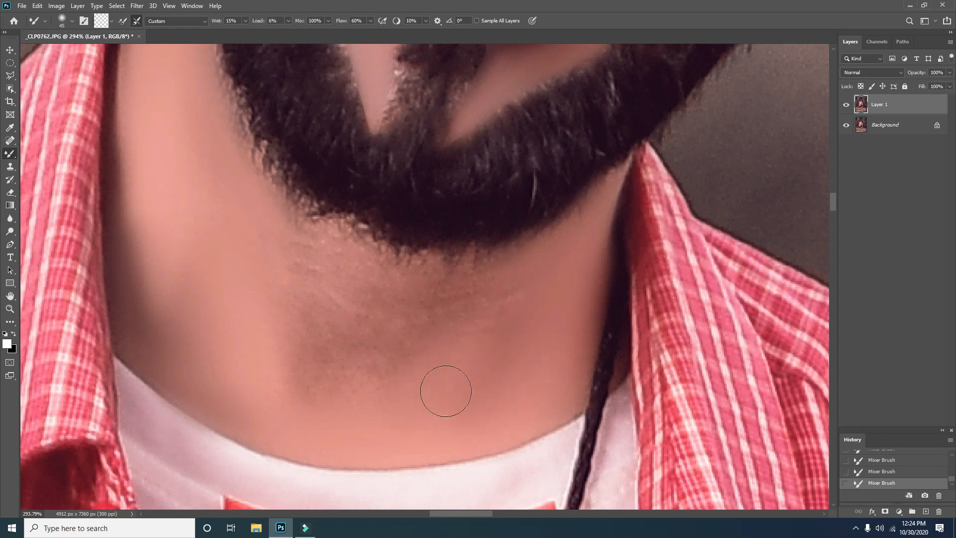
pyautogui.moveTo(444, 391); pyautogui.dragTo(447, 387)
pyautogui.scroll(-2, 531, 258)
pyautogui.moveTo(356, 330)
pyautogui.mouseDown()
pyautogui.moveTo(302, 188)
pyautogui.moveTo(359, 342)
pyautogui.mouseUp()
pyautogui.click(427, 281)
pyautogui.scroll(-2, 438, 277)
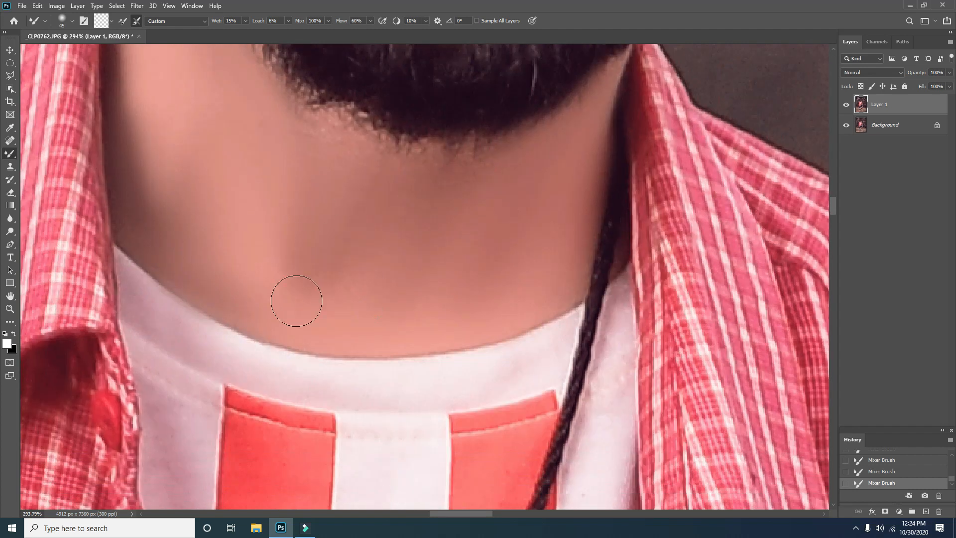
pyautogui.scroll(1, 299, 269)
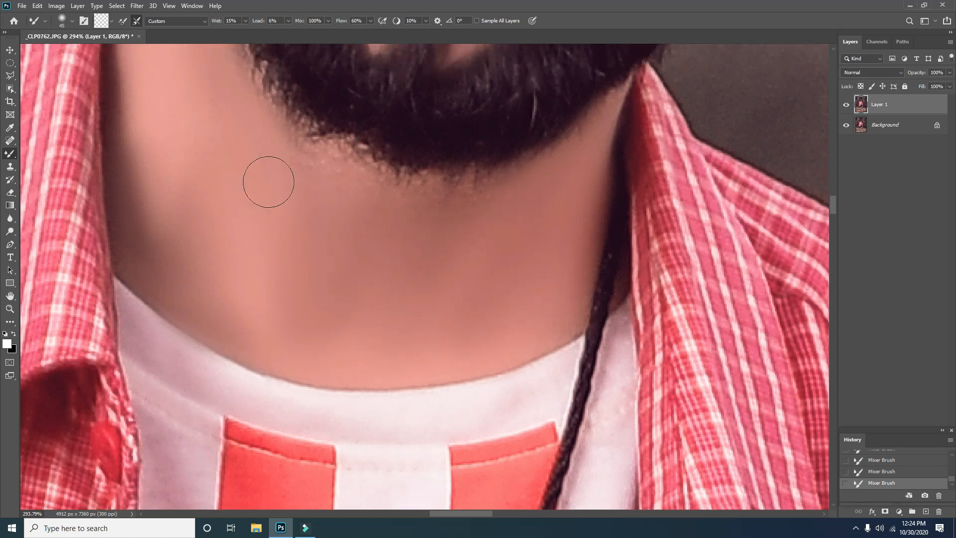
# Smooth the skin of the subject's right arm just below the rolled sleeve with the Mixer Brush at size 60.
pyautogui.scroll(-5, 295, 253)
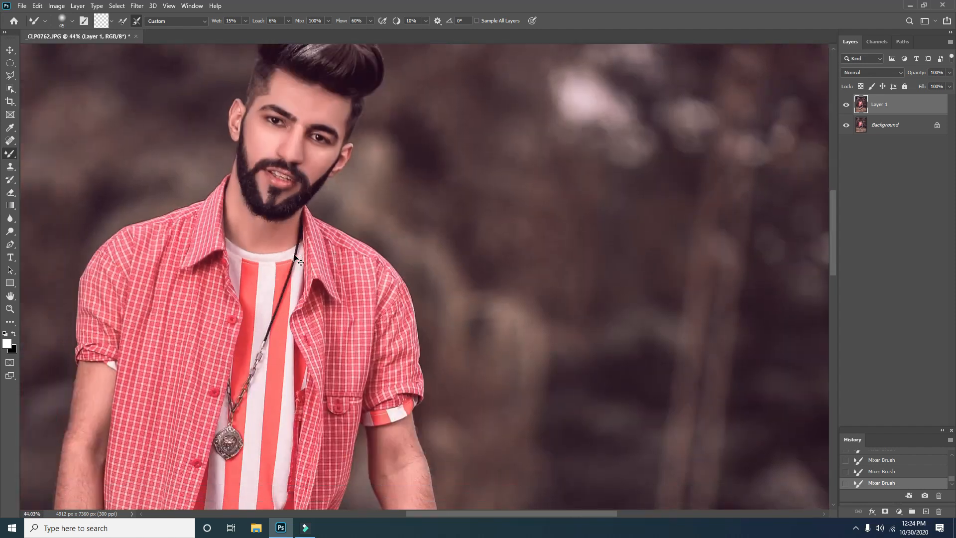
pyautogui.scroll(-3, 295, 253)
pyautogui.scroll(10, 249, 229)
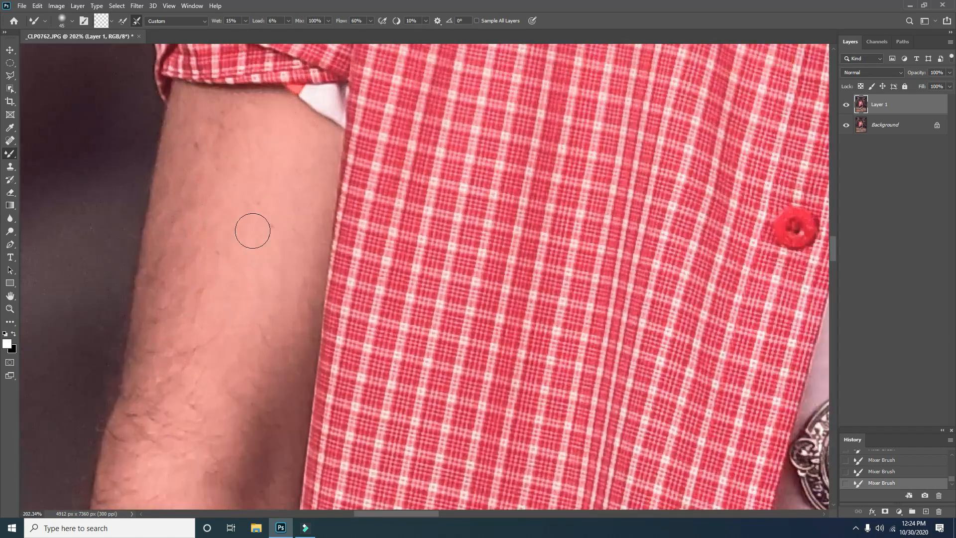
pyautogui.scroll(3, 249, 197)
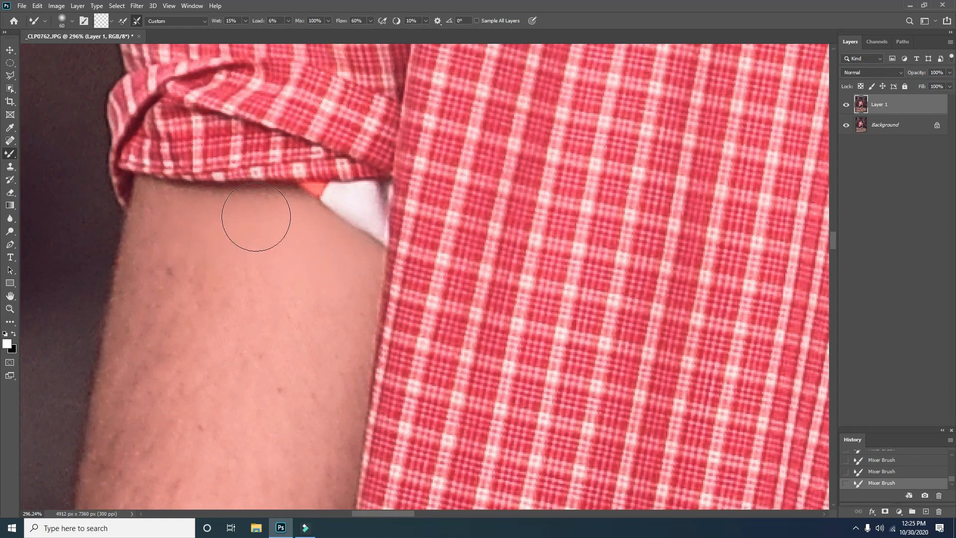
pyautogui.scroll(-3, 261, 255)
pyautogui.scroll(1, 261, 255)
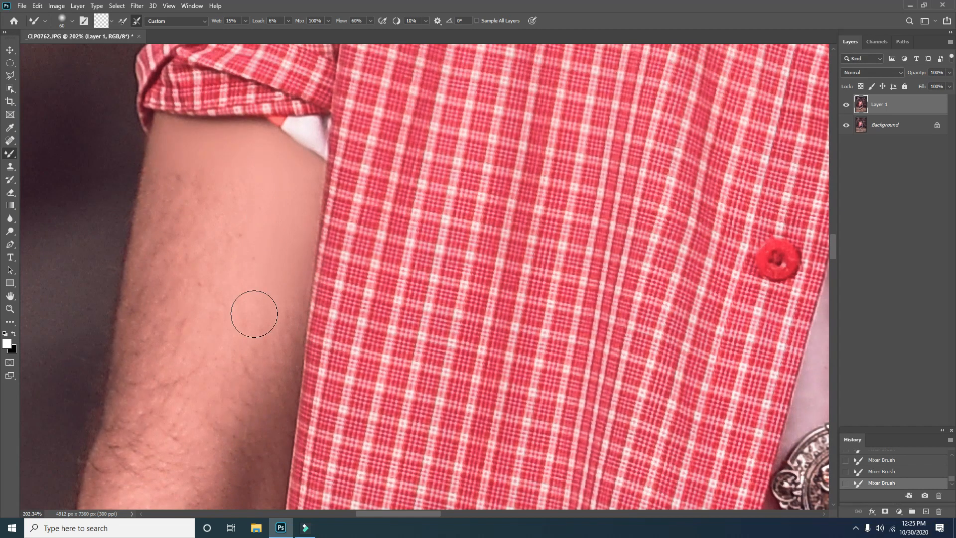
# Smooth the subject's right upper arm from below the rolled sleeve down towards the elbow with the Mixer Brush at size 60.
pyautogui.scroll(-3, 220, 275)
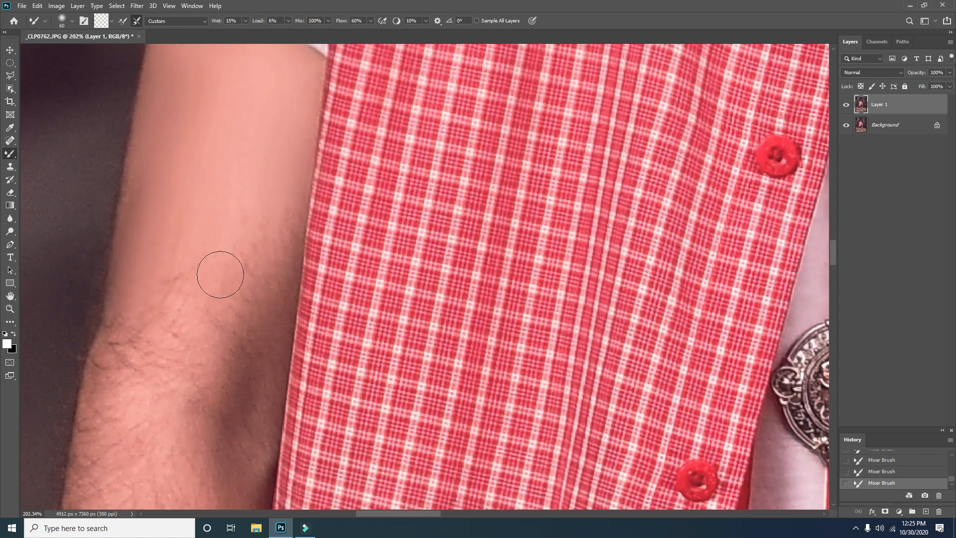
pyautogui.scroll(3, 200, 246)
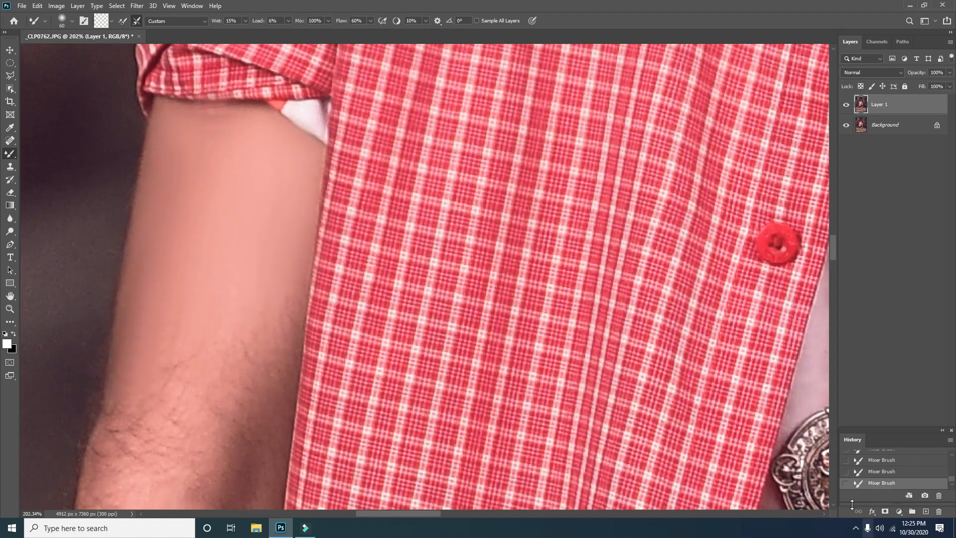
pyautogui.hotkey('ctrl', 'z')
pyautogui.hotkey('ctrl', 'shift', 'z')
pyautogui.scroll(-2, 189, 251)
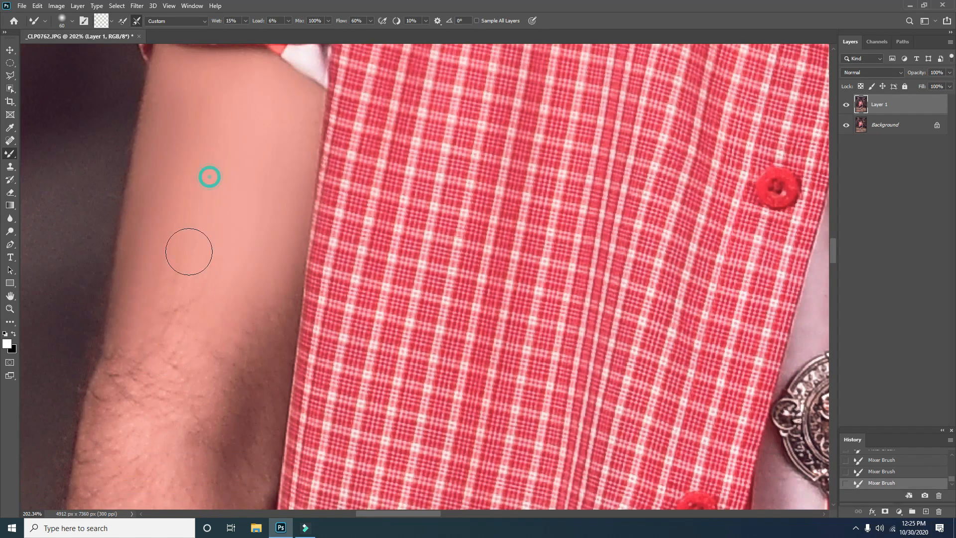
pyautogui.scroll(-1, 149, 189)
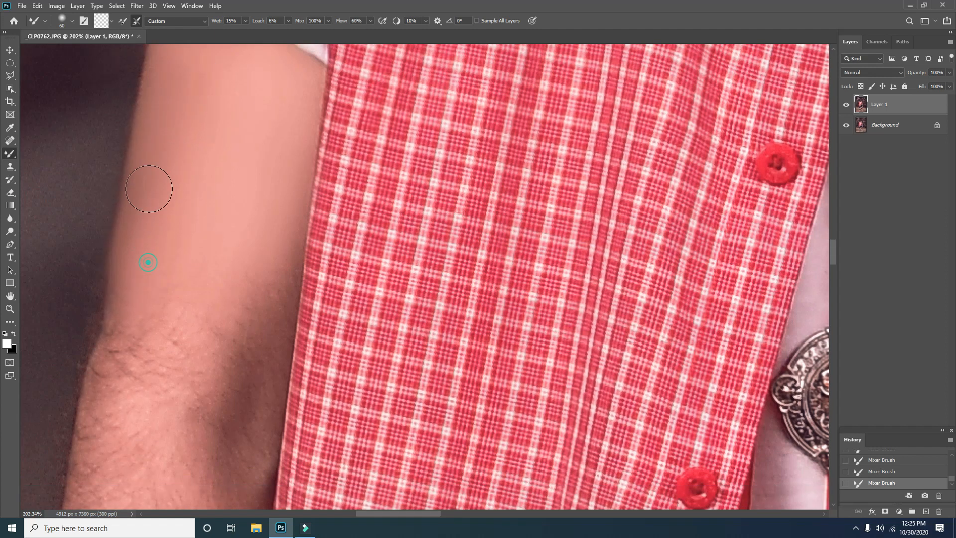
pyautogui.scroll(-1, 205, 269)
# Smooth the elbow area of the subject's right arm, including the shadowed shirt side, with the Mixer Brush at size 90.
pyautogui.press(']')
pyautogui.press(']')
pyautogui.press(']')
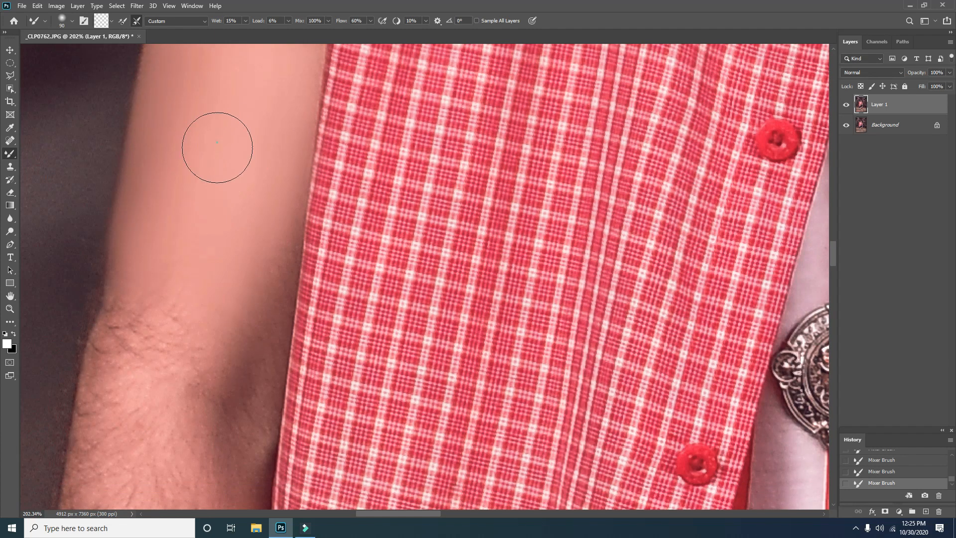
pyautogui.scroll(-2, 149, 343)
pyautogui.scroll(2, 158, 305)
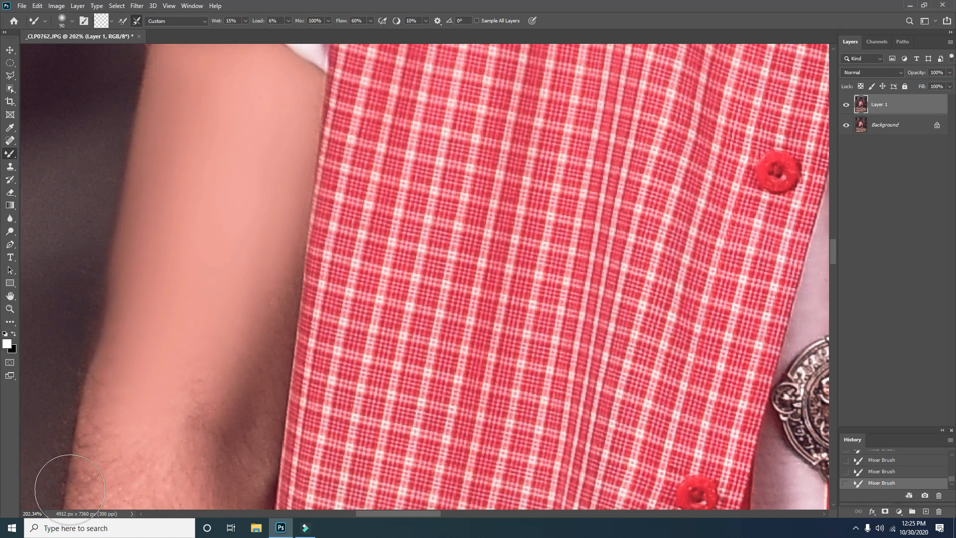
pyautogui.scroll(-3, 152, 358)
pyautogui.scroll(4, 151, 358)
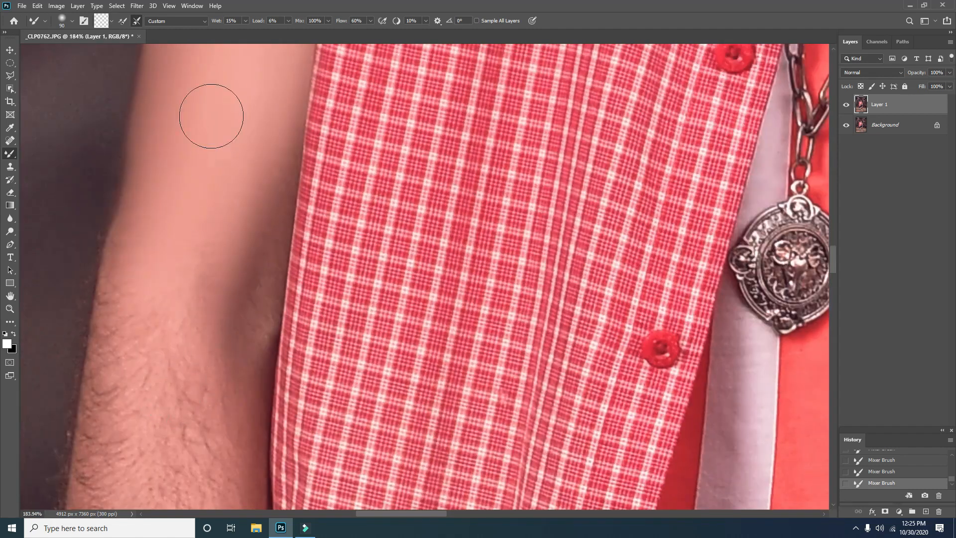
# Blend away the hair on the upper forearm below the right elbow with the Mixer Brush at size 90.
pyautogui.scroll(-1, 209, 111)
pyautogui.scroll(-3, 224, 229)
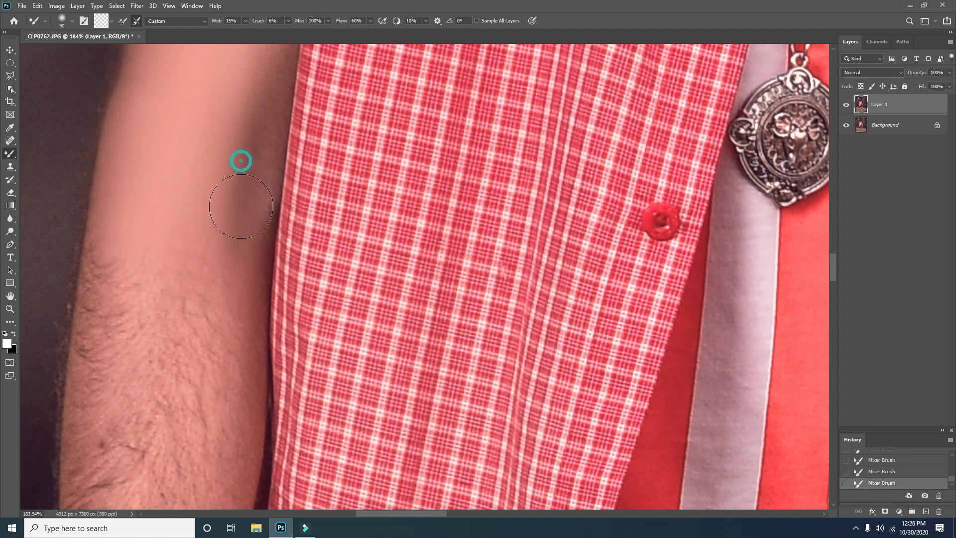
pyautogui.scroll(-3, 239, 161)
pyautogui.scroll(2, 176, 248)
pyautogui.scroll(5, 213, 149)
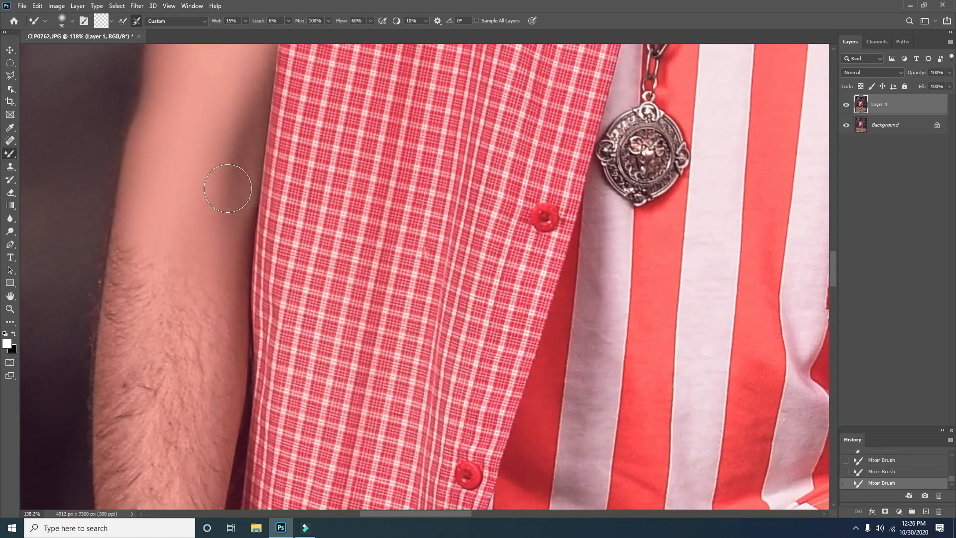
pyautogui.scroll(-1, 205, 249)
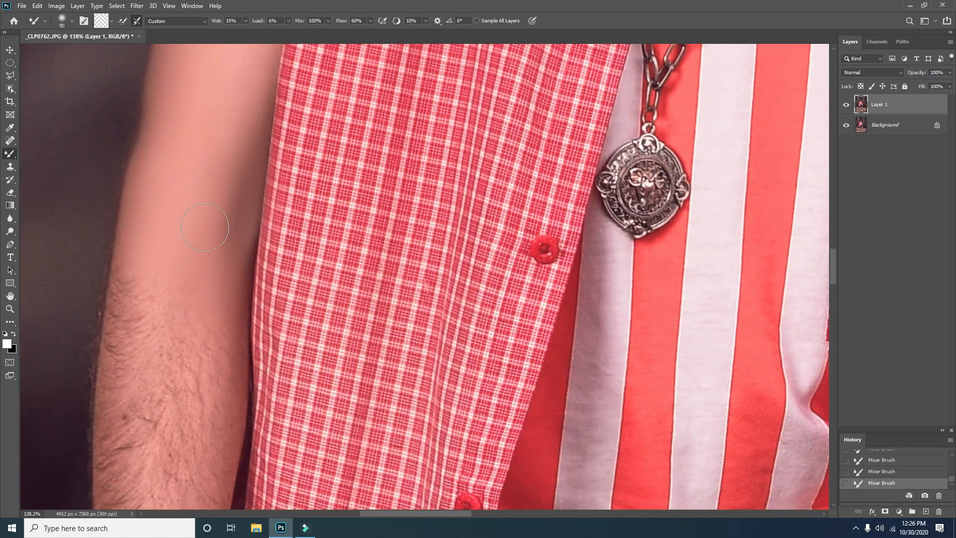
pyautogui.scroll(-3, 194, 328)
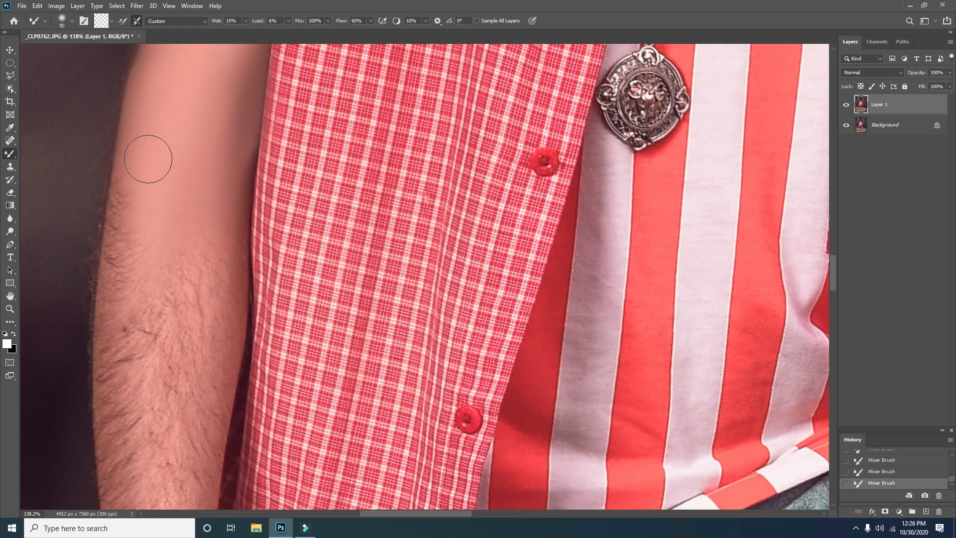
pyautogui.scroll(-2, 132, 201)
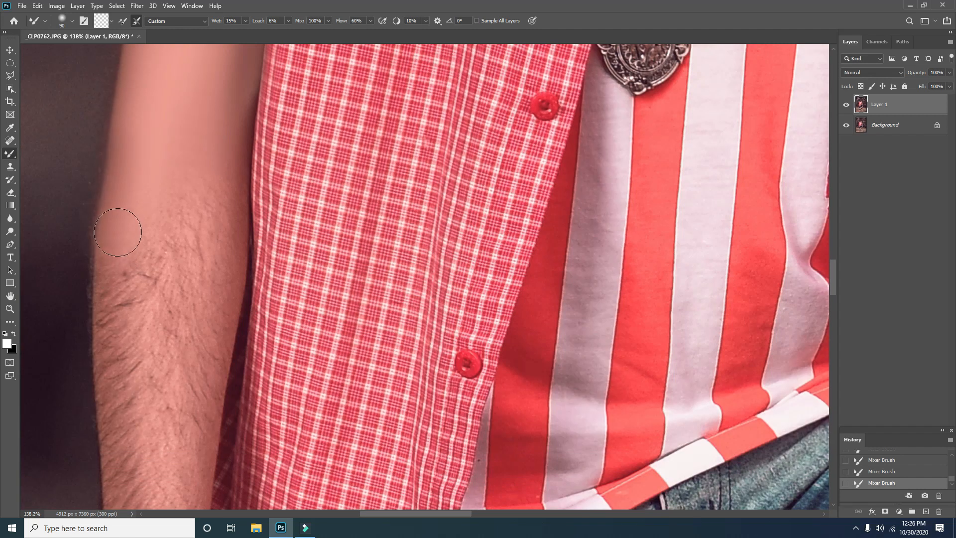
# Smooth the middle and lower right forearm down to the wrist with the Mixer Brush at size 90.
pyautogui.scroll(-2, 118, 232)
pyautogui.scroll(-1, 119, 268)
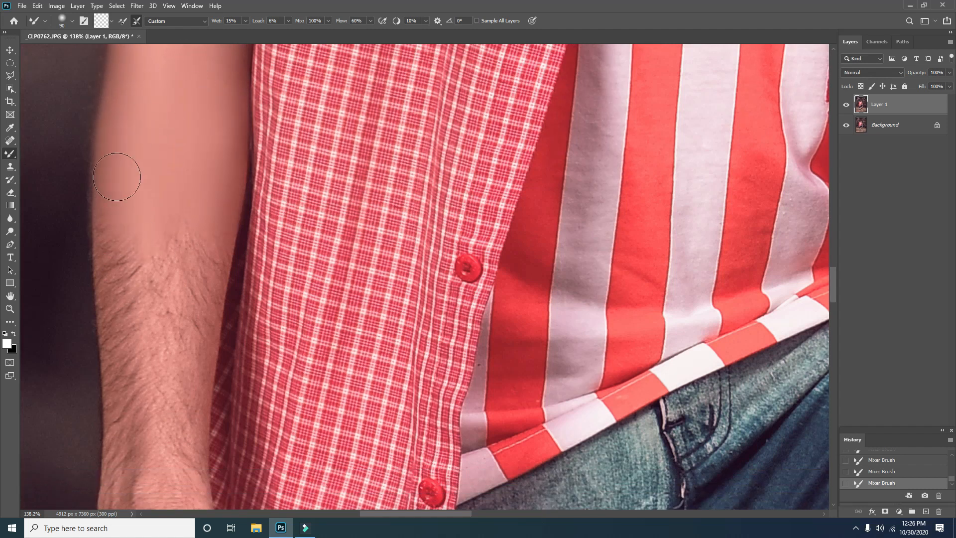
pyautogui.moveTo(188, 273)
pyautogui.mouseDown()
pyautogui.moveTo(167, 293)
pyautogui.moveTo(125, 260)
pyautogui.mouseUp()
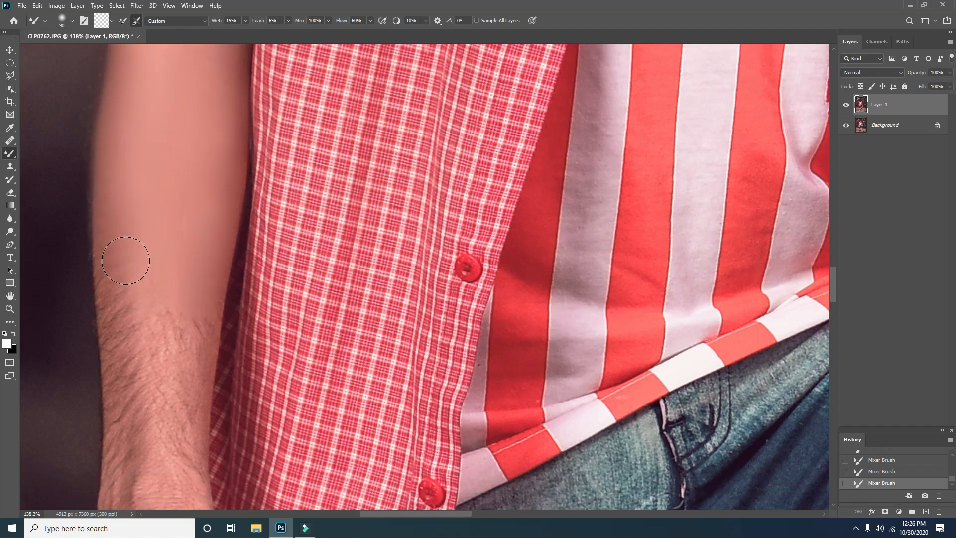
pyautogui.scroll(-3, 119, 305)
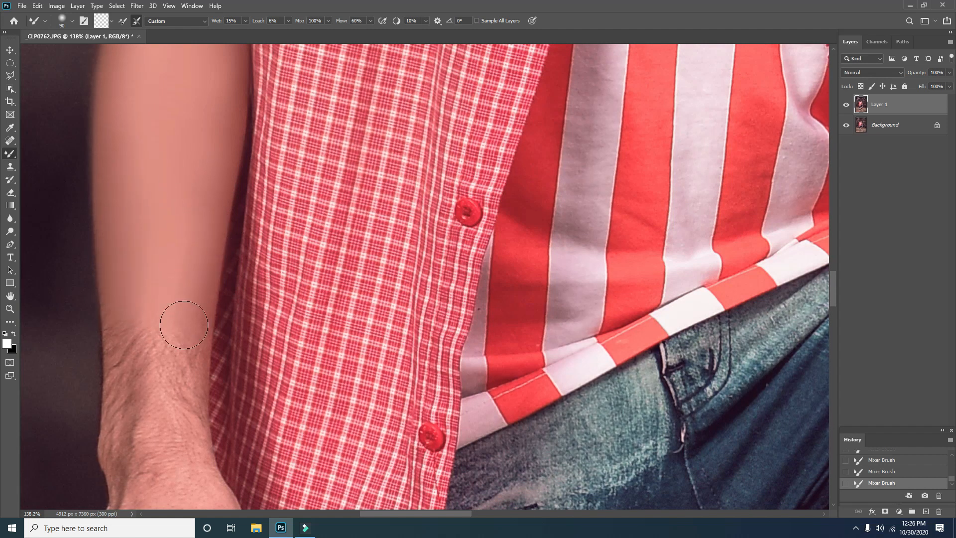
pyautogui.scroll(-6, 184, 324)
pyautogui.moveTo(147, 233); pyautogui.dragTo(123, 299)
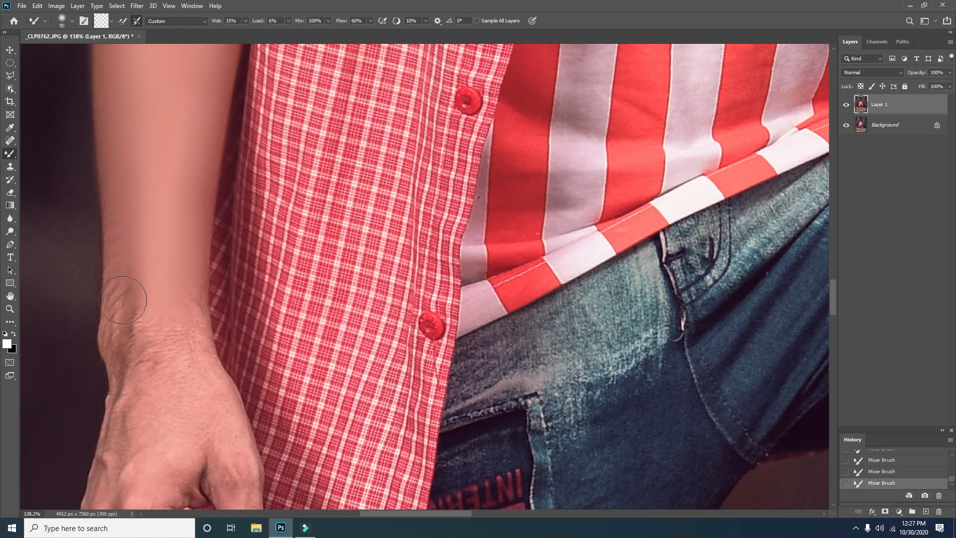
# Smooth the right wrist and the back of the hand up to the knuckles, reducing the Mixer Brush to size 70.
pyautogui.scroll(-3, 164, 307)
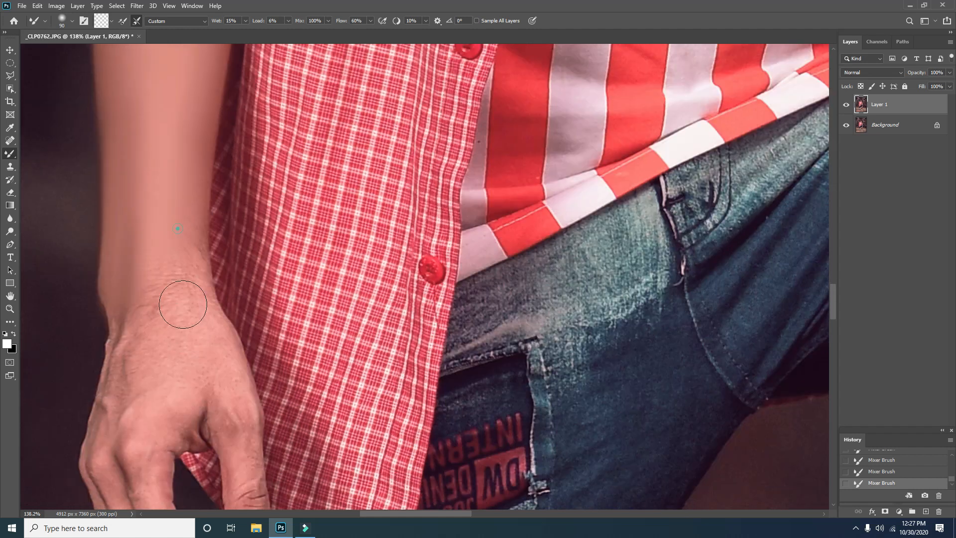
pyautogui.scroll(-4, 139, 318)
pyautogui.press('[')
pyautogui.moveTo(123, 241); pyautogui.dragTo(109, 317)
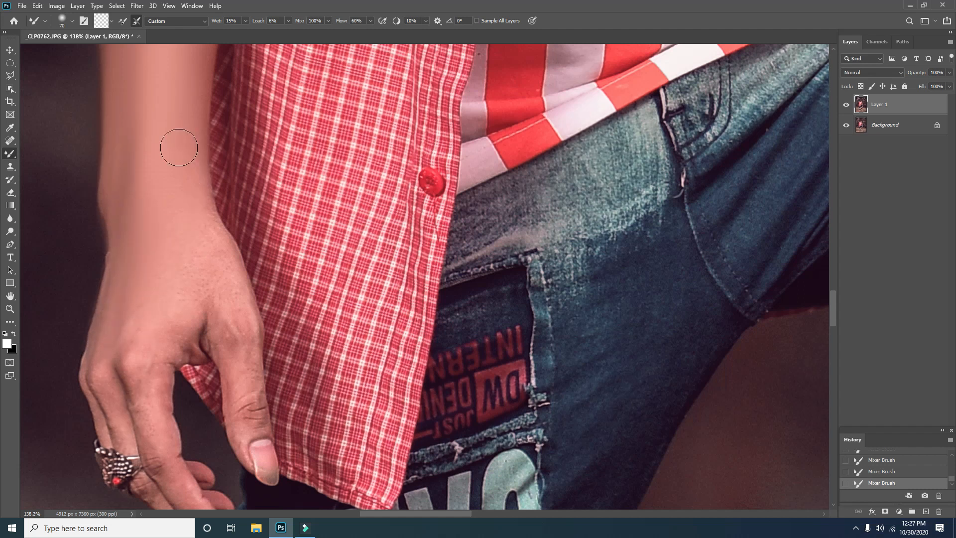
pyautogui.moveTo(227, 319); pyautogui.dragTo(162, 341)
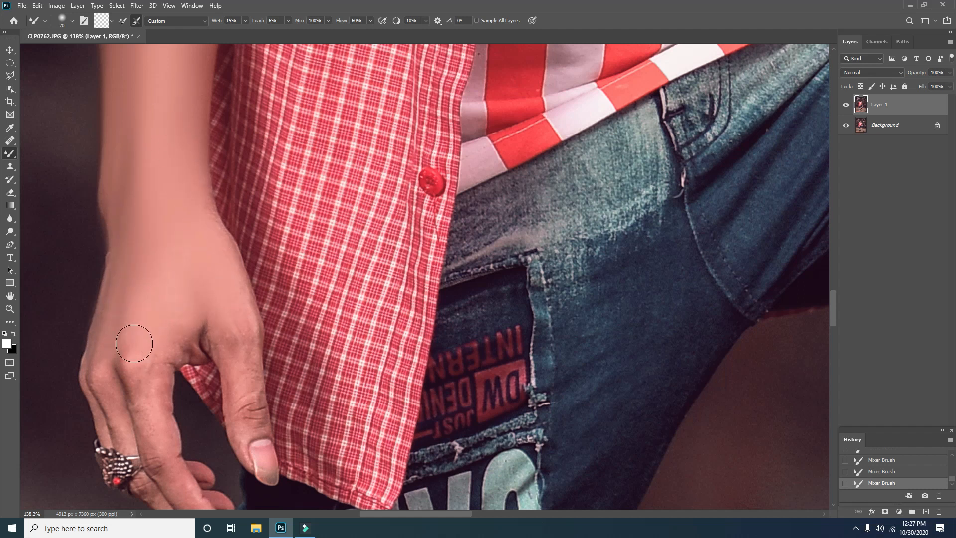
# Smooth the knuckles, thumb and fingers around the ring on the right hand with the Mixer Brush at size 50.
pyautogui.scroll(-3, 133, 343)
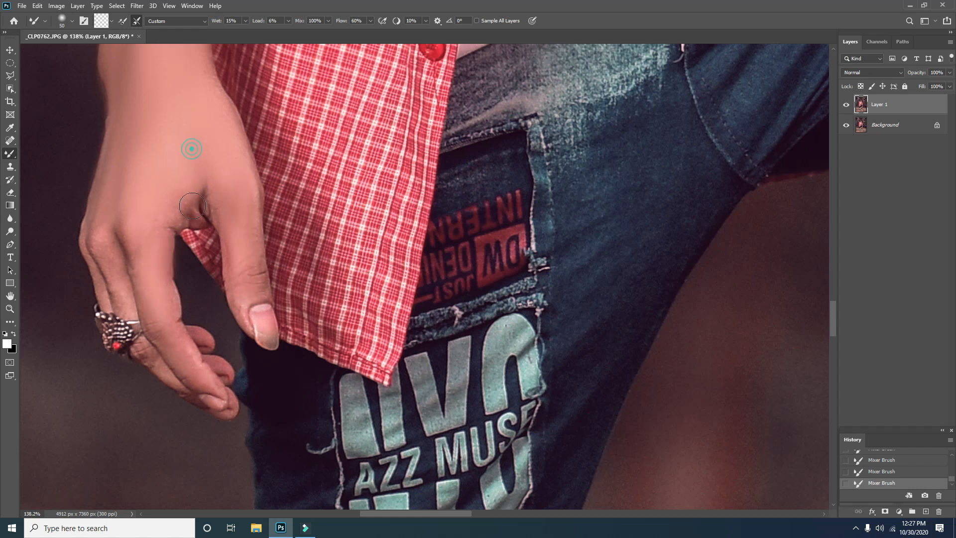
pyautogui.scroll(-1, 156, 214)
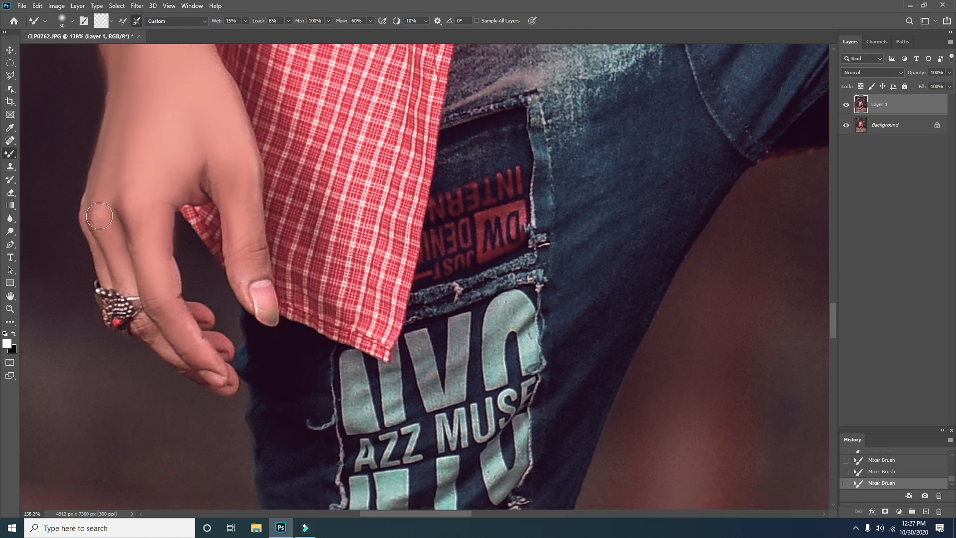
pyautogui.scroll(-1, 168, 301)
pyautogui.scroll(-5, 181, 301)
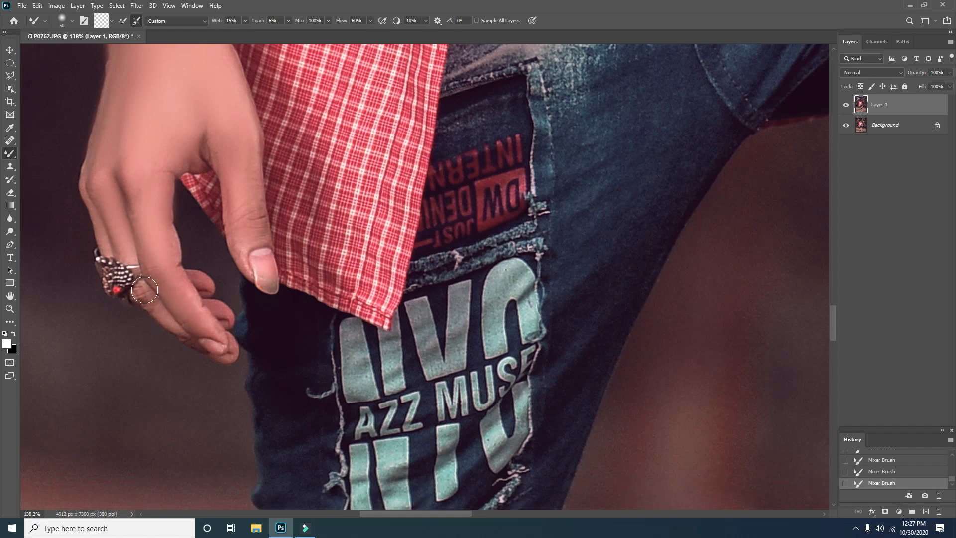
# Smooth the subject's left arm just below the red-and-white cuff with the Mixer Brush at size 70.
pyautogui.scroll(3, 227, 260)
pyautogui.press(']')
pyautogui.press(']')
pyautogui.press(']')
pyautogui.press(']')
pyautogui.press(']')
pyautogui.scroll(5, 253, 243)
pyautogui.press('[')
pyautogui.press('[')
pyautogui.press('[')
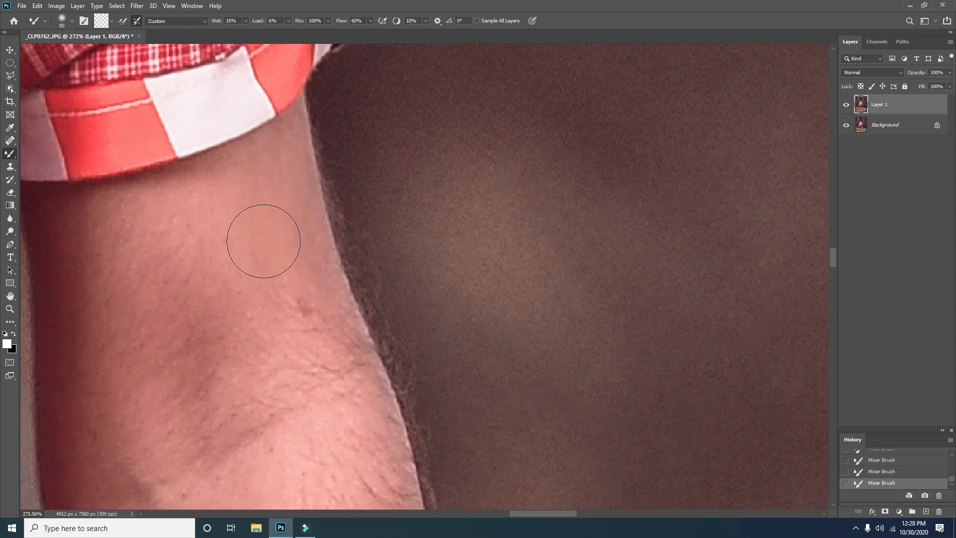
pyautogui.scroll(-2, 189, 224)
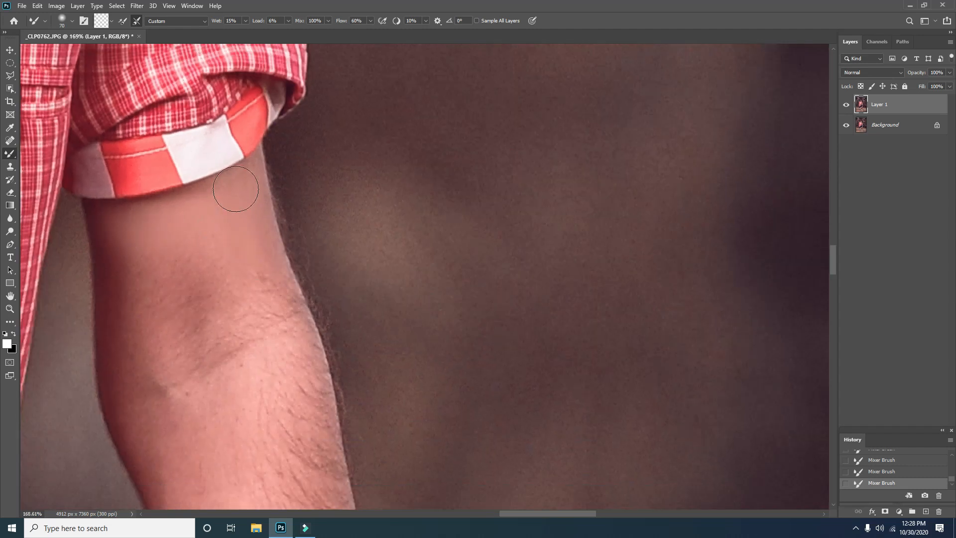
pyautogui.moveTo(203, 252)
pyautogui.mouseDown()
pyautogui.moveTo(230, 265)
pyautogui.moveTo(201, 260)
pyautogui.moveTo(208, 233)
pyautogui.mouseUp()
pyautogui.scroll(-1, 218, 304)
# Blend the inner elbow crease and shadow of the left arm with the Mixer Brush at size 80.
pyautogui.press(']')
pyautogui.moveTo(223, 330); pyautogui.dragTo(189, 244)
pyautogui.moveTo(207, 141)
pyautogui.mouseDown()
pyautogui.moveTo(196, 299)
pyautogui.moveTo(171, 368)
pyautogui.mouseUp()
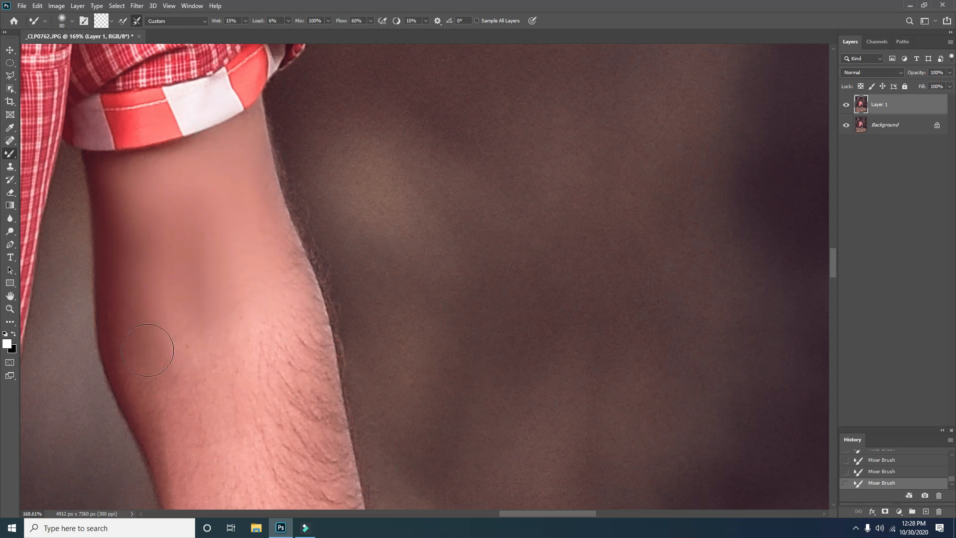
# Smooth the hairy outer edge and forearm of the left arm with the Mixer Brush at size 80.
pyautogui.scroll(-1, 171, 368)
pyautogui.moveTo(308, 270)
pyautogui.mouseDown()
pyautogui.moveTo(314, 376)
pyautogui.moveTo(314, 363)
pyautogui.moveTo(331, 384)
pyautogui.moveTo(284, 267)
pyautogui.moveTo(278, 442)
pyautogui.moveTo(304, 385)
pyautogui.moveTo(188, 320)
pyautogui.moveTo(222, 418)
pyautogui.moveTo(198, 418)
pyautogui.moveTo(141, 290)
pyautogui.mouseUp()
pyautogui.scroll(-1, 325, 375)
pyautogui.scroll(5, 141, 289)
pyautogui.scroll(1, 145, 320)
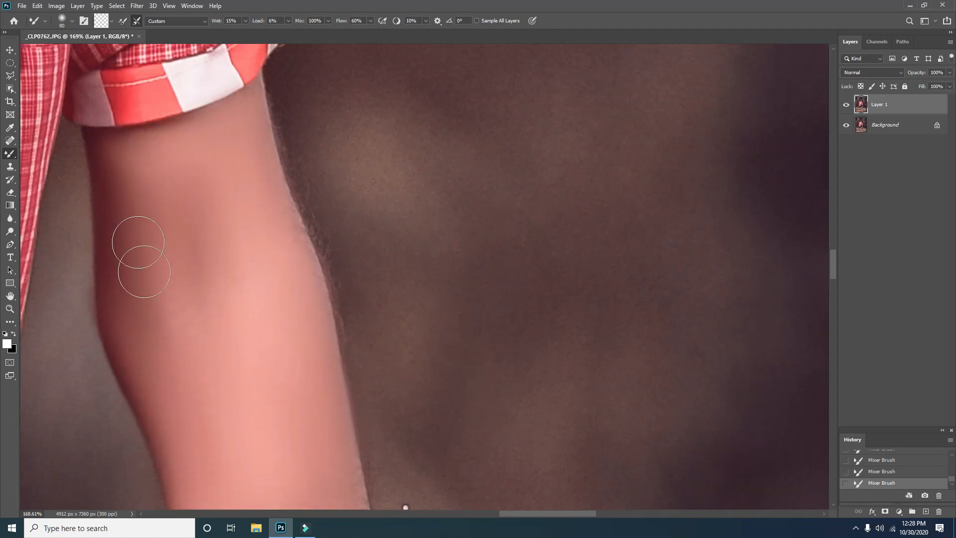
pyautogui.hotkey('ctrl', 'j')
pyautogui.hotkey('ctrl', '0')
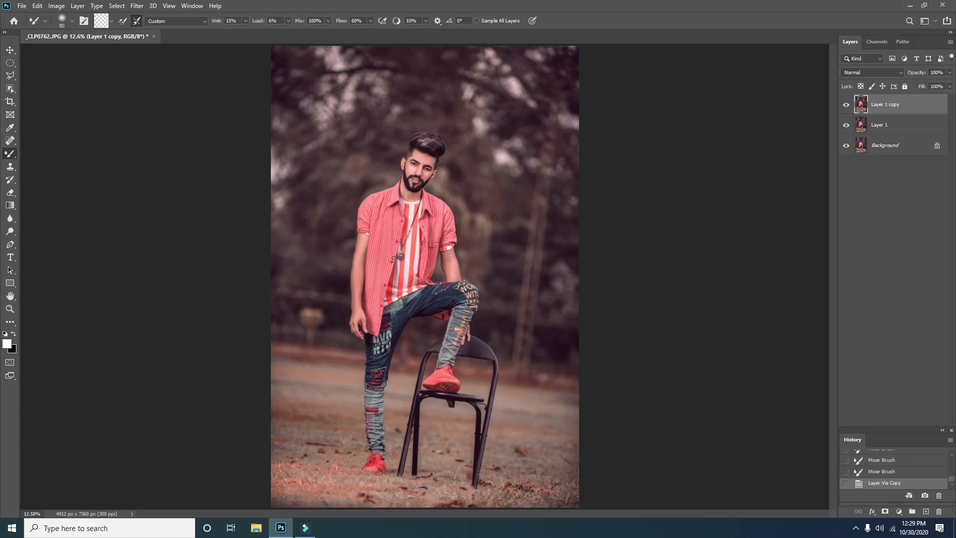
pyautogui.press('Delete')
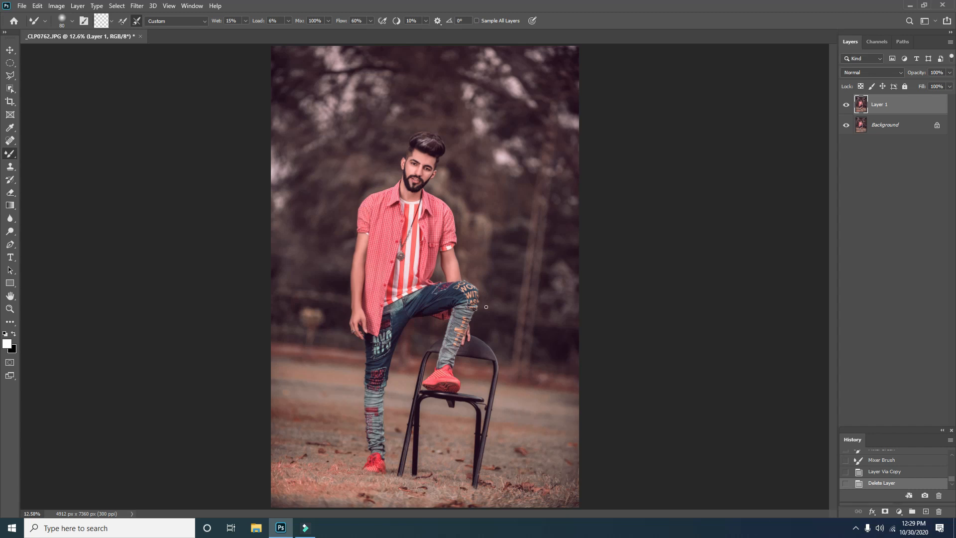
# Duplicate Layer 1 and open the copy in the Camera Raw Filter.
pyautogui.hotkey('ctrl', 'j')
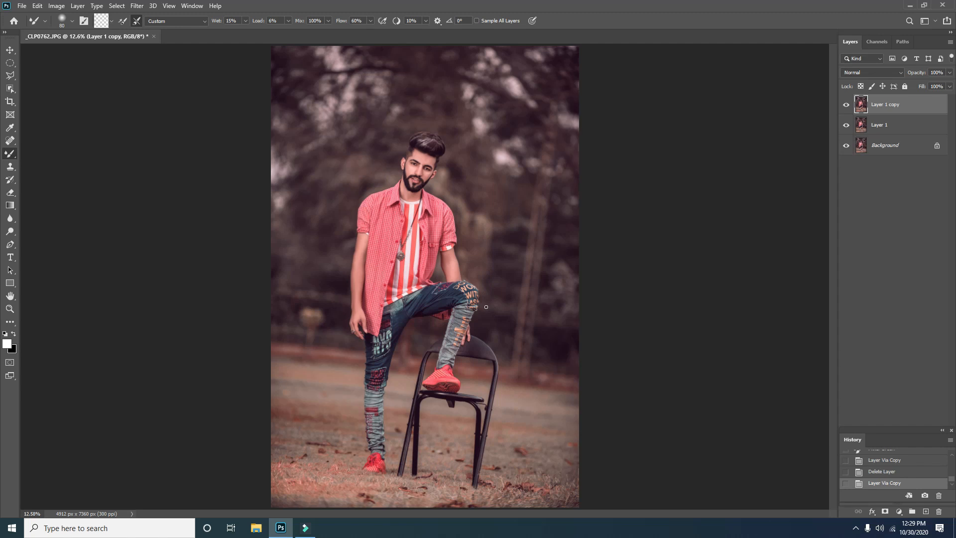
pyautogui.click(137, 6)
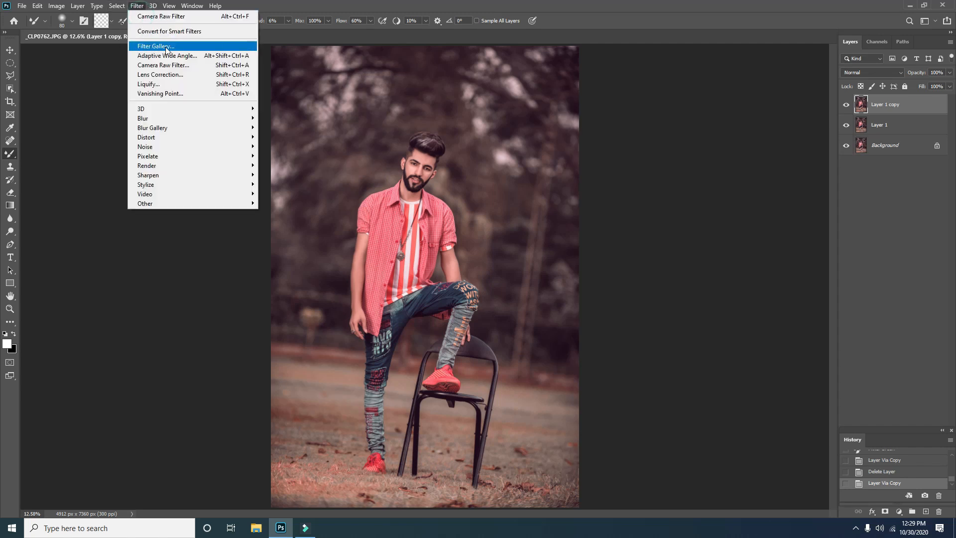
pyautogui.click(175, 65)
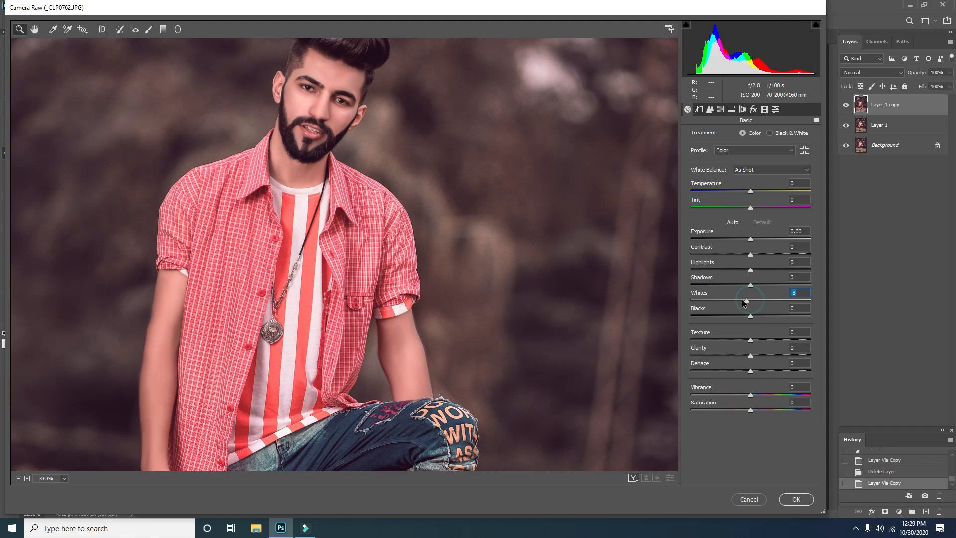
# Apply Camera Raw settings of Whites -43, Blacks +13, Clarity +19 and Contrast -3, and merge all visible layers.
pyautogui.moveTo(743, 302); pyautogui.dragTo(761, 312)
pyautogui.moveTo(752, 355); pyautogui.dragTo(761, 353)
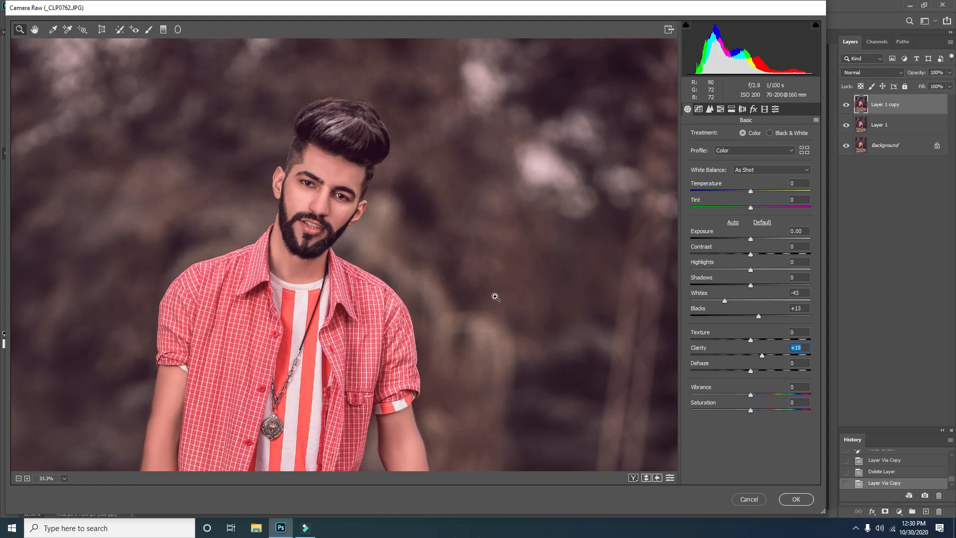
pyautogui.moveTo(752, 255); pyautogui.dragTo(749, 255)
pyautogui.scroll(-5, 569, 314)
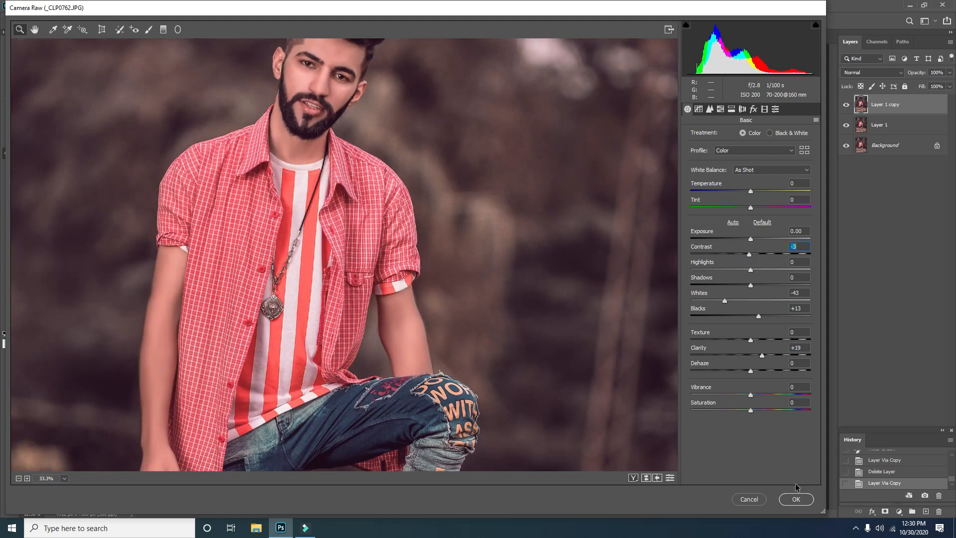
pyautogui.click(797, 498)
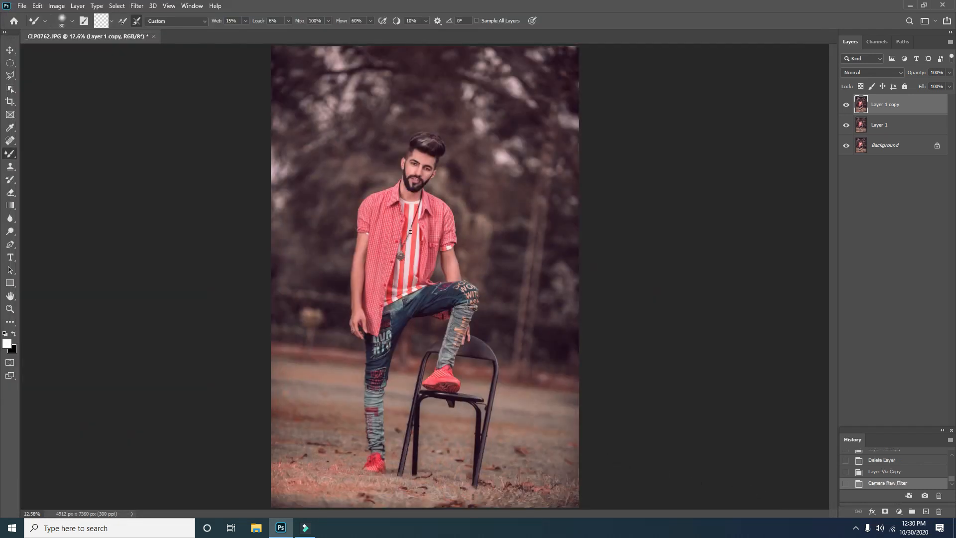
pyautogui.hotkey('ctrl', 'shift', 'e')
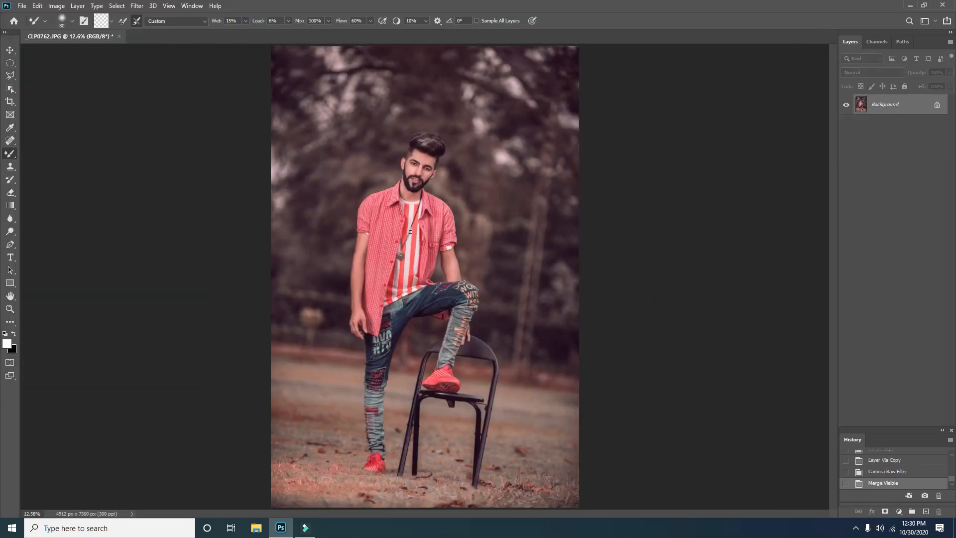
# Duplicate the merged Background layer and smooth the forehead skin with the Mixer Brush at size 80.
pyautogui.hotkey('ctrl', 'j')
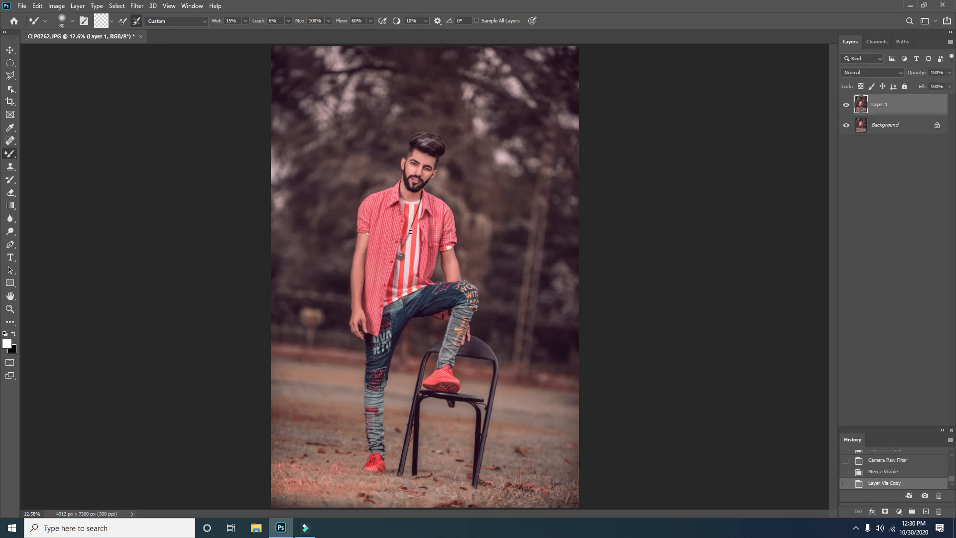
pyautogui.scroll(10, 415, 229)
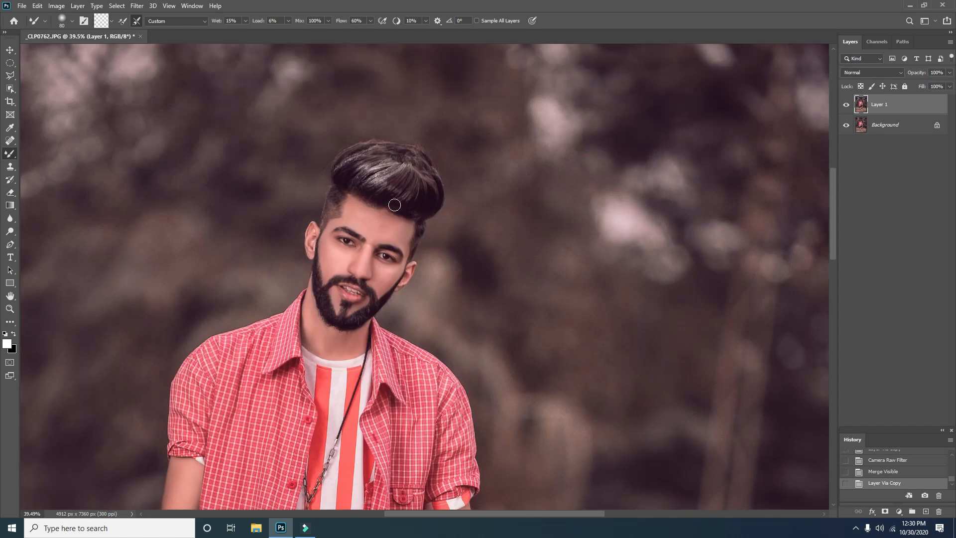
pyautogui.scroll(3, 374, 220)
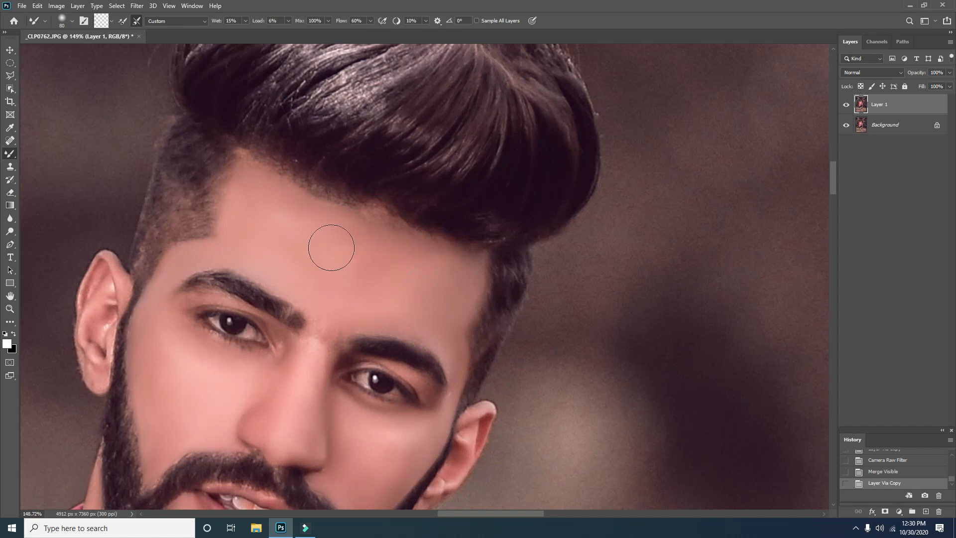
pyautogui.moveTo(436, 274)
pyautogui.mouseDown()
pyautogui.moveTo(359, 301)
pyautogui.moveTo(277, 241)
pyautogui.mouseUp()
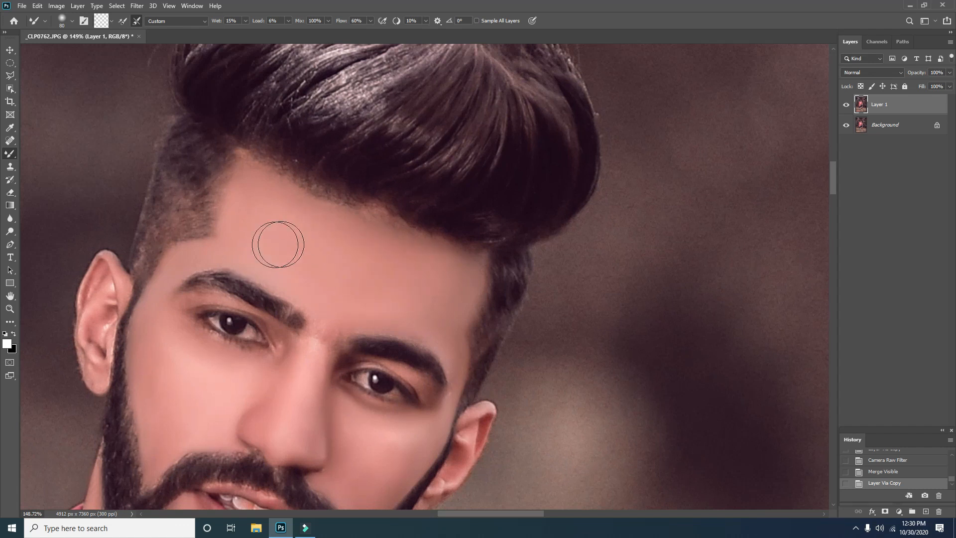
# Reduce the Mixer Brush to size 60 and blend the cheek skin of the face.
pyautogui.scroll(-2, 259, 293)
pyautogui.hscroll(-2, 259, 294)
pyautogui.press('[')
pyautogui.press('[')
pyautogui.moveTo(248, 365)
pyautogui.mouseDown()
pyautogui.moveTo(224, 289)
pyautogui.moveTo(201, 316)
pyautogui.moveTo(210, 393)
pyautogui.moveTo(235, 329)
pyautogui.mouseUp()
pyautogui.scroll(-3, 208, 307)
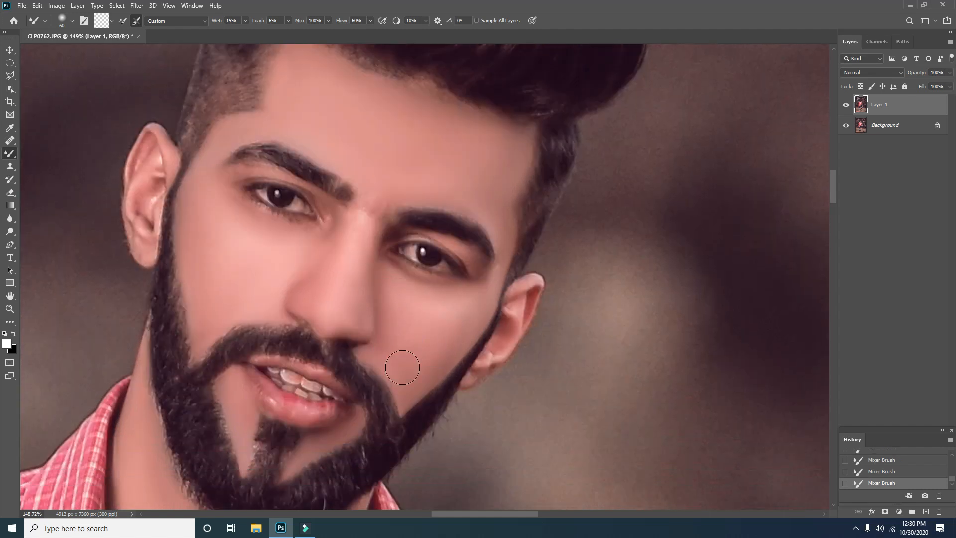
# Smooth the neck skin between the beard and the shirt collar with the Mixer Brush at size 60.
pyautogui.scroll(-3, 307, 294)
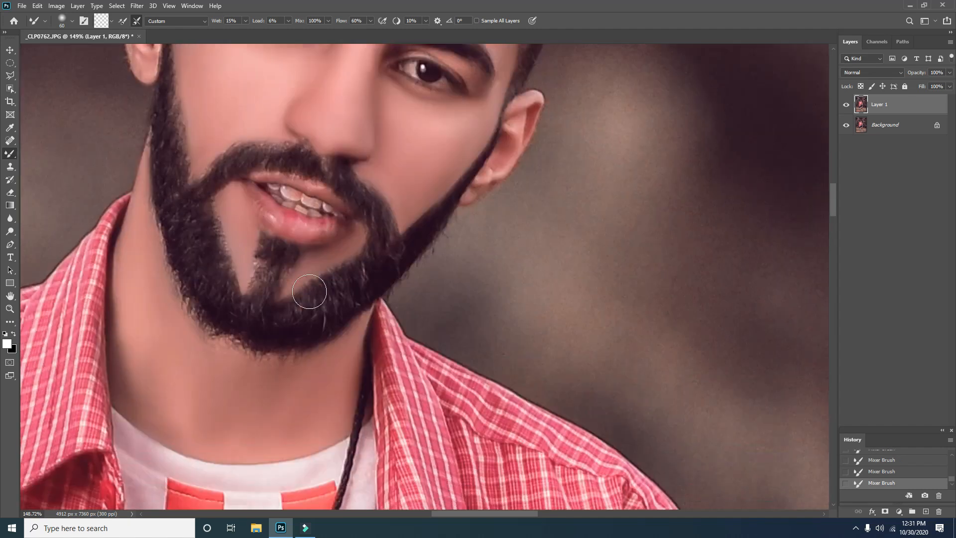
pyautogui.scroll(-1, 309, 291)
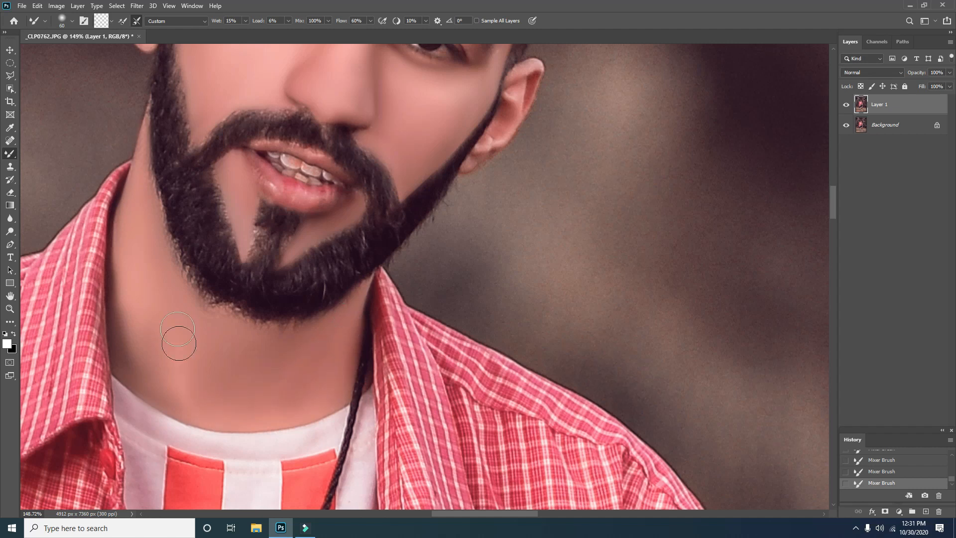
pyautogui.scroll(-2, 179, 343)
# Smooth the hanging arm from the rolled sleeve down to the wrist with the Mixer Brush at size 100.
pyautogui.scroll(-5, 222, 363)
pyautogui.scroll(6, 219, 257)
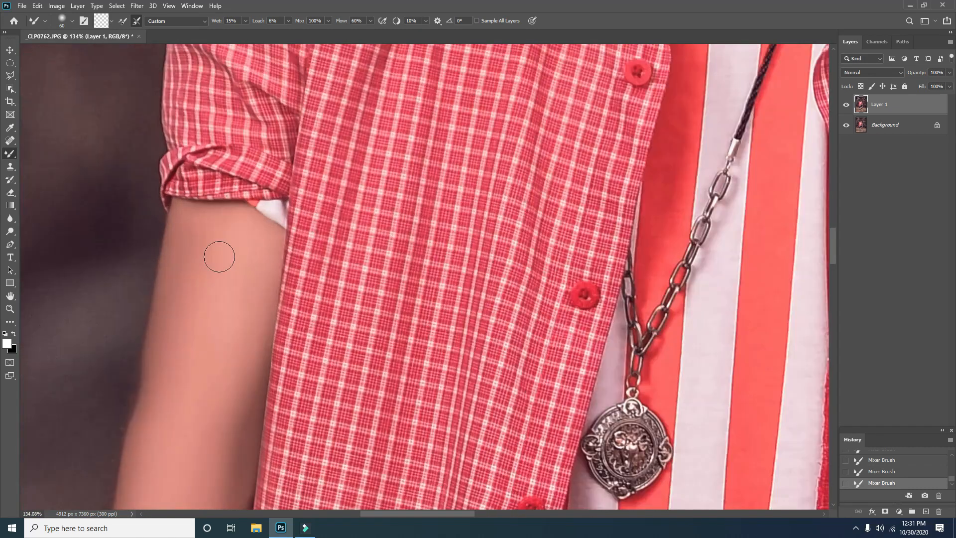
pyautogui.scroll(-2, 219, 256)
pyautogui.scroll(-1, 227, 256)
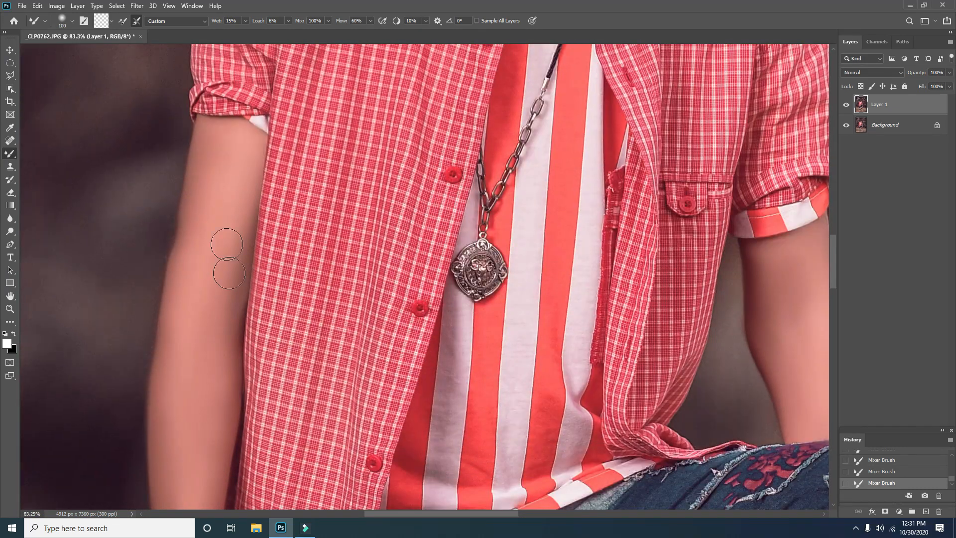
pyautogui.scroll(-1, 204, 277)
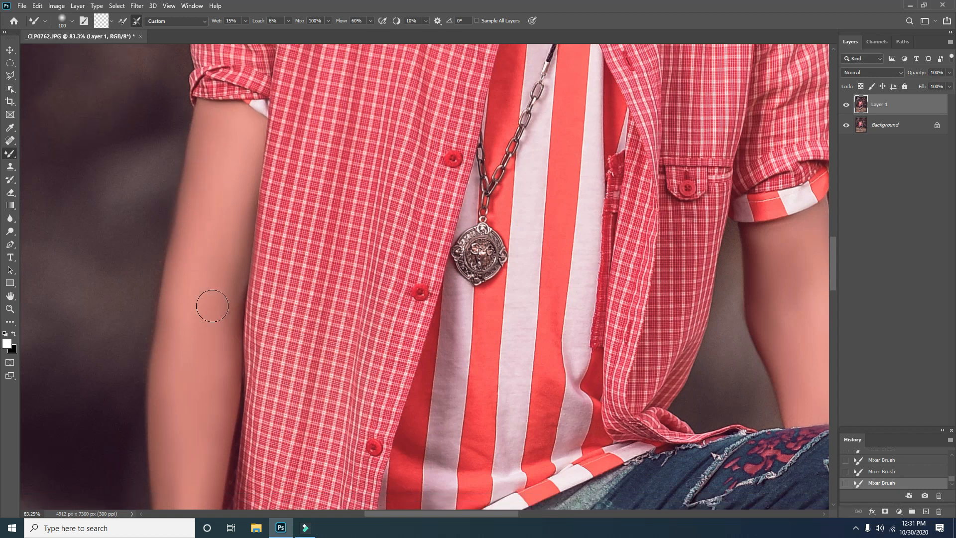
pyautogui.scroll(-3, 212, 305)
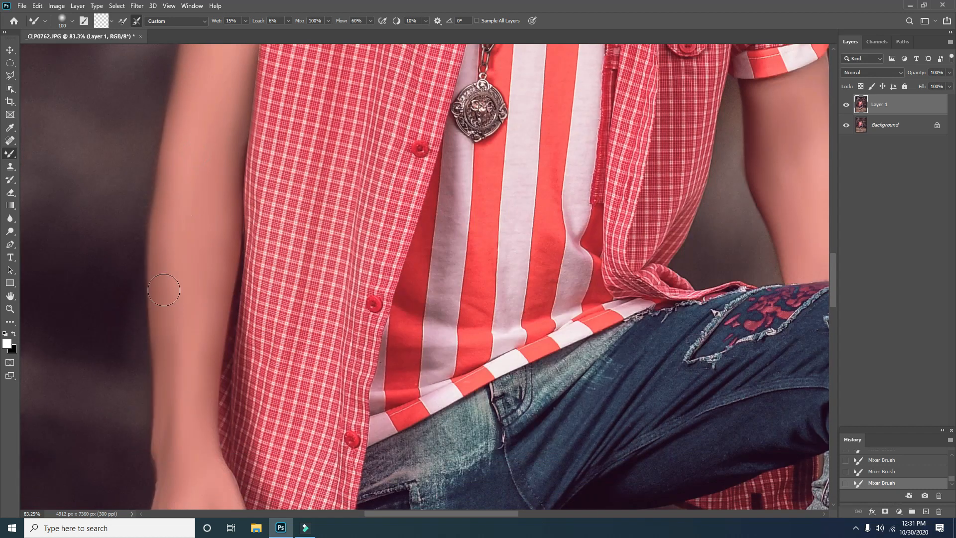
pyautogui.scroll(-1, 169, 308)
pyautogui.scroll(-1, 185, 393)
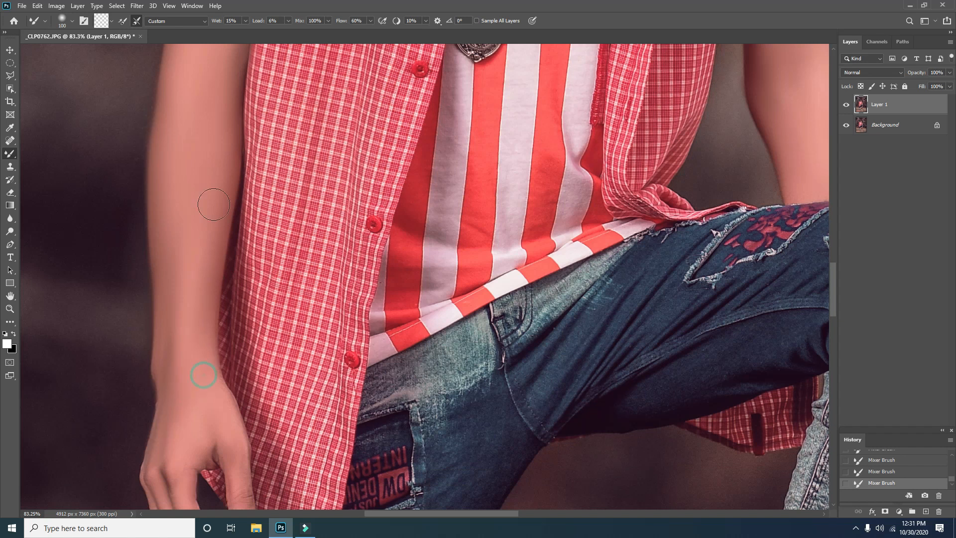
pyautogui.scroll(-5, 280, 260)
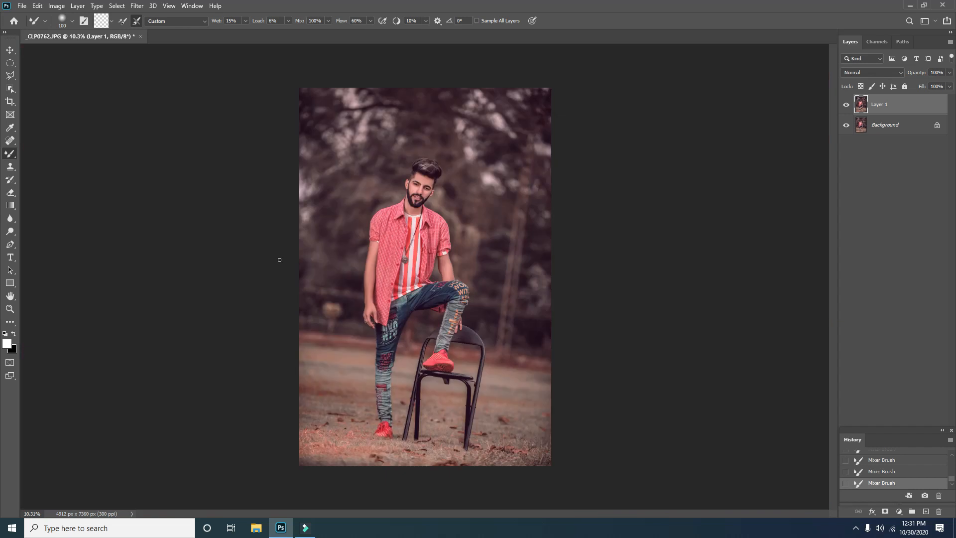
# Export the portrait as a JPG at 100% quality and 4912 x 7360 px to the Desktop, naming the file 1.
pyautogui.click(21, 6)
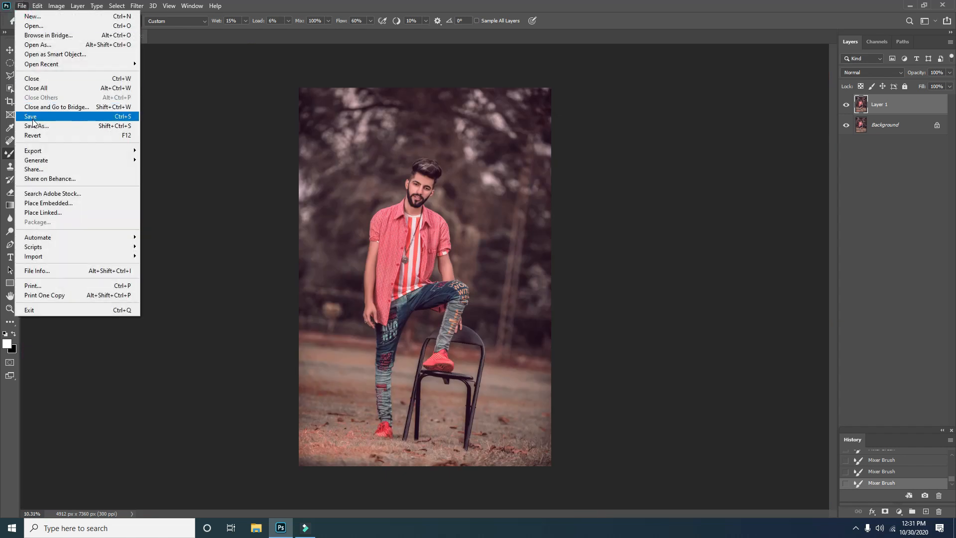
pyautogui.moveTo(53, 152)
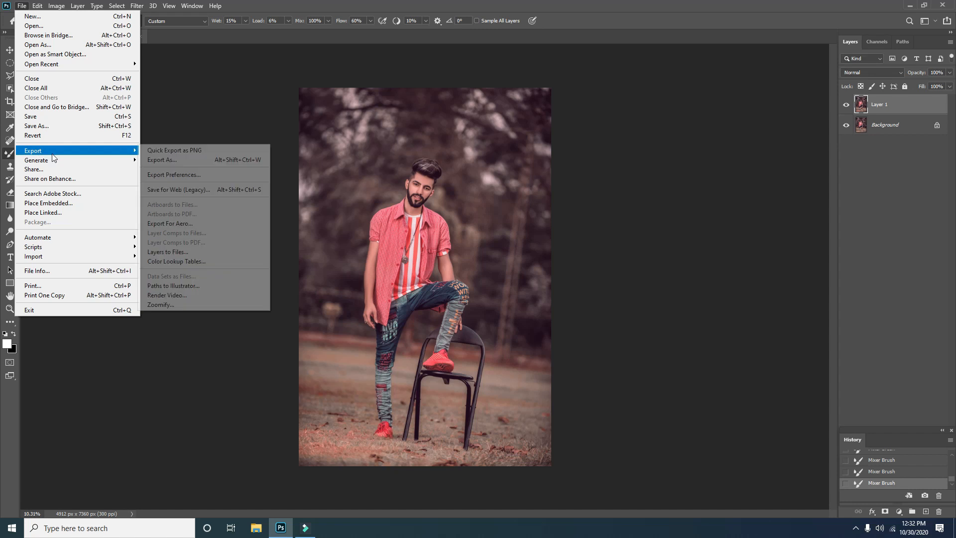
pyautogui.click(168, 160)
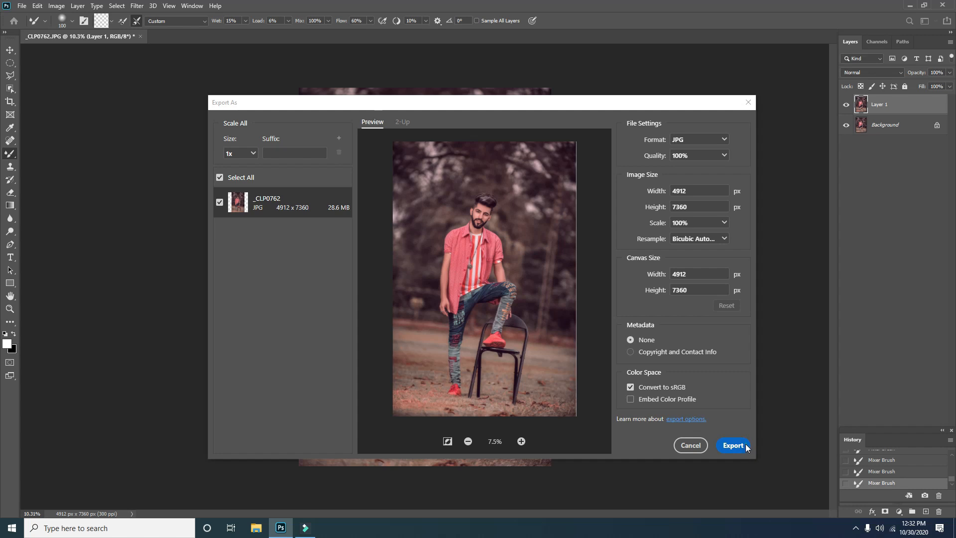
pyautogui.click(733, 445)
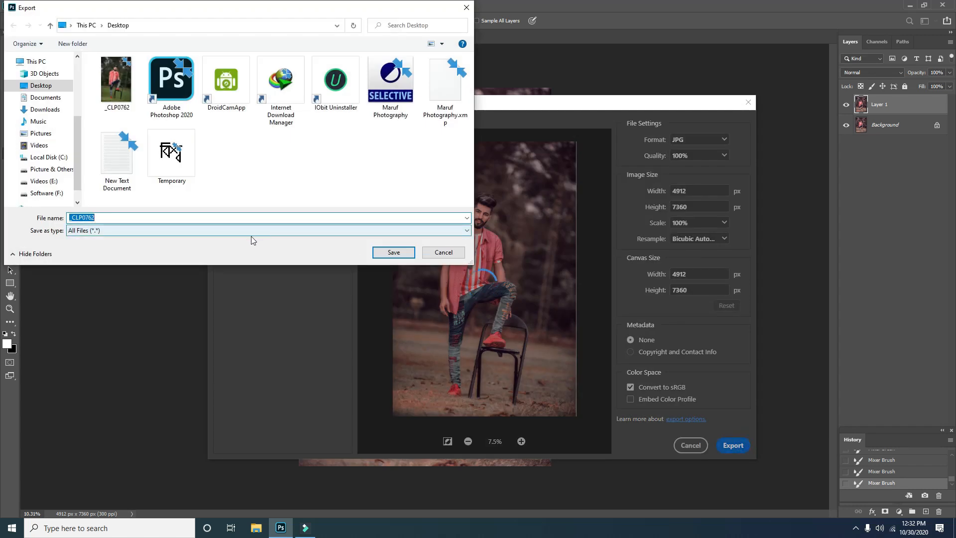
pyautogui.press('BackSpace')
pyautogui.write('1')
pyautogui.click(393, 252)
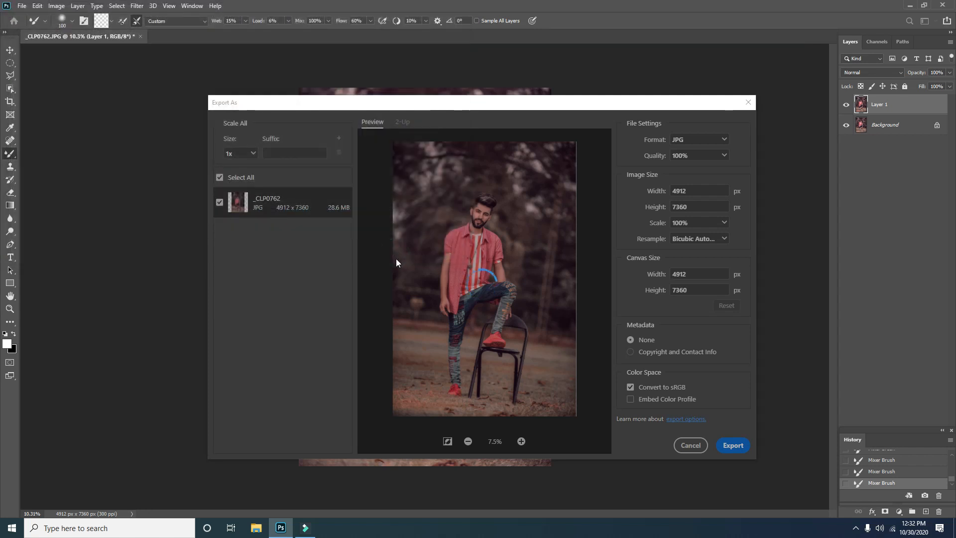